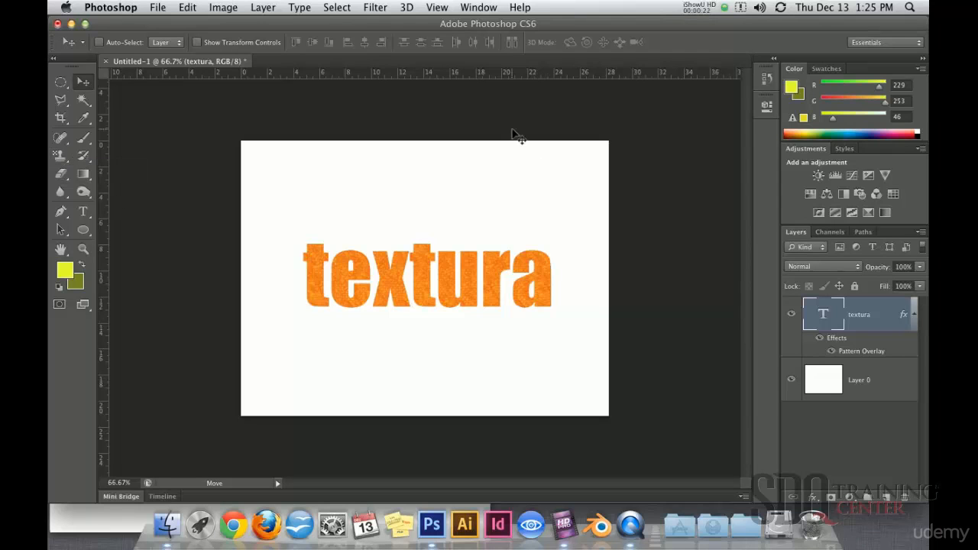
# Create a new document 6 pixels wide and 6 pixels high.
pyautogui.click(849, 380)
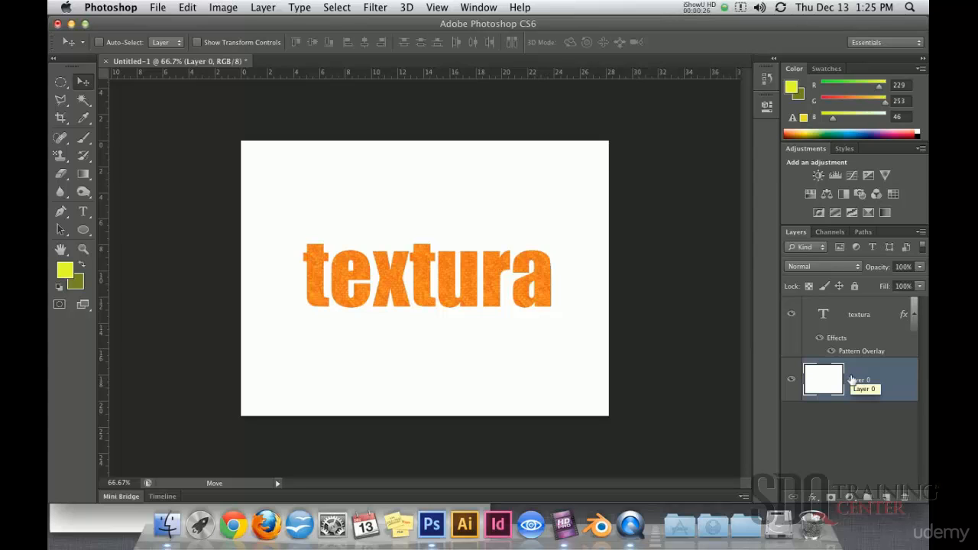
pyautogui.press('super+n')
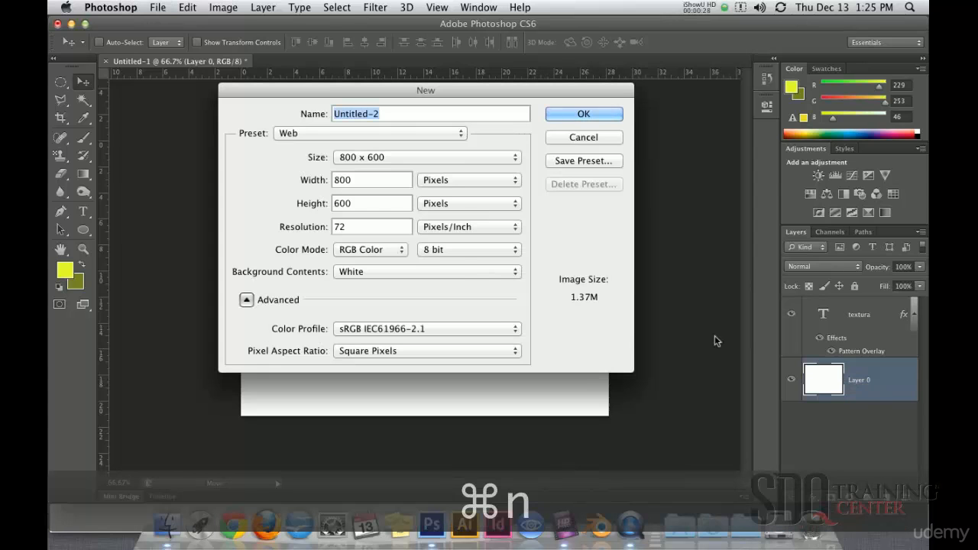
pyautogui.doubleClick(362, 181)
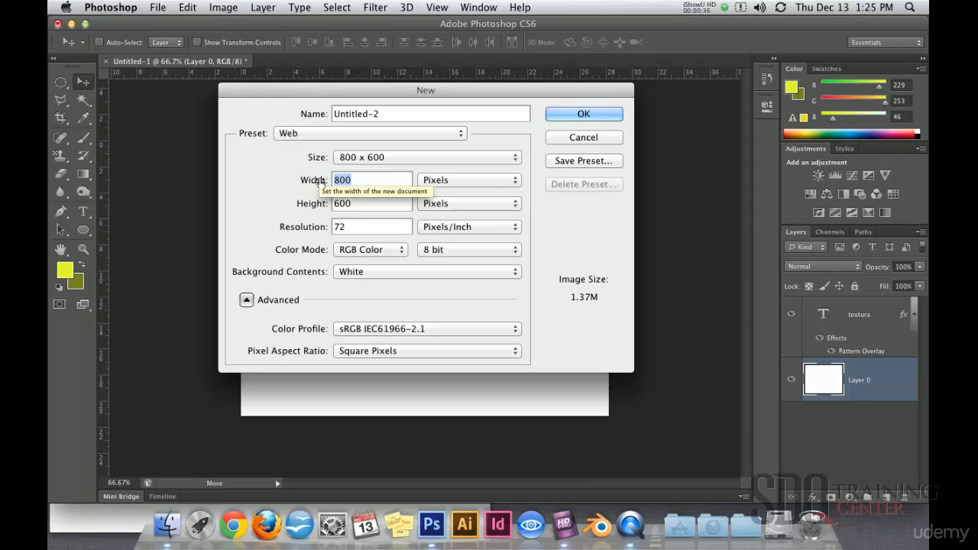
pyautogui.write('6')
pyautogui.doubleClick(374, 203)
pyautogui.write('6')
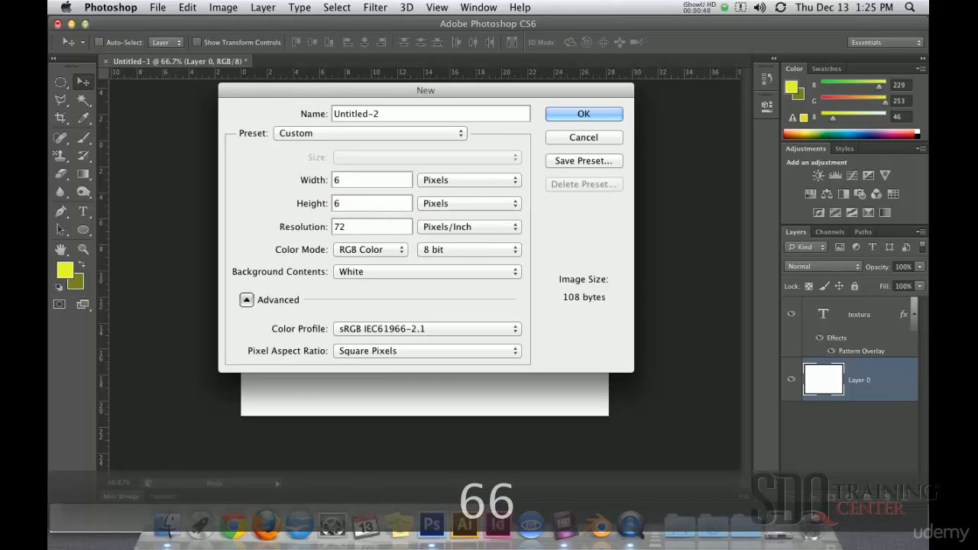
pyautogui.click(573, 114)
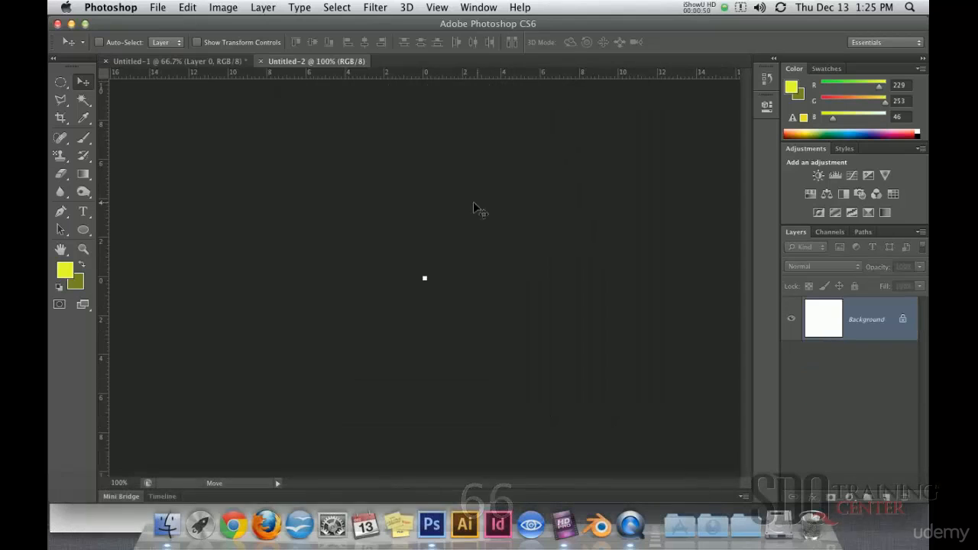
# With the Pencil tool, draw a one-pixel yellow diagonal from the canvas's lower-left to upper-right corner, undoing the first freehand stroke.
pyautogui.moveTo(435, 287); pyautogui.dragTo(431, 285)
pyautogui.click(84, 138)
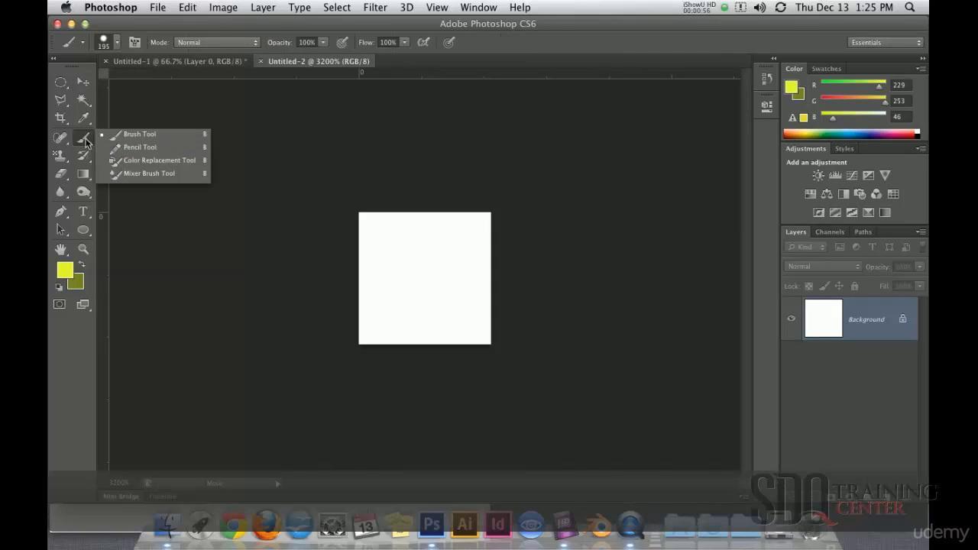
pyautogui.click(140, 146)
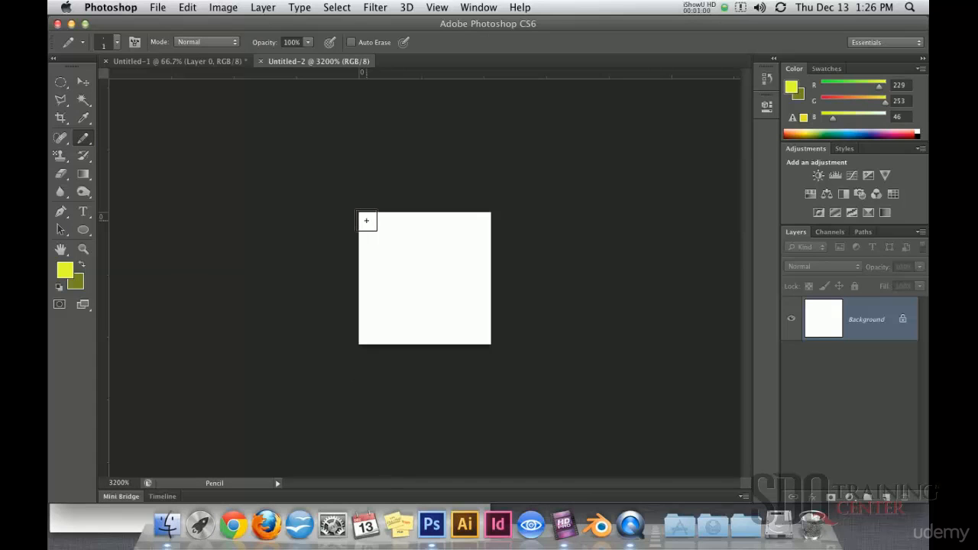
pyautogui.moveTo(366, 221); pyautogui.dragTo(494, 365)
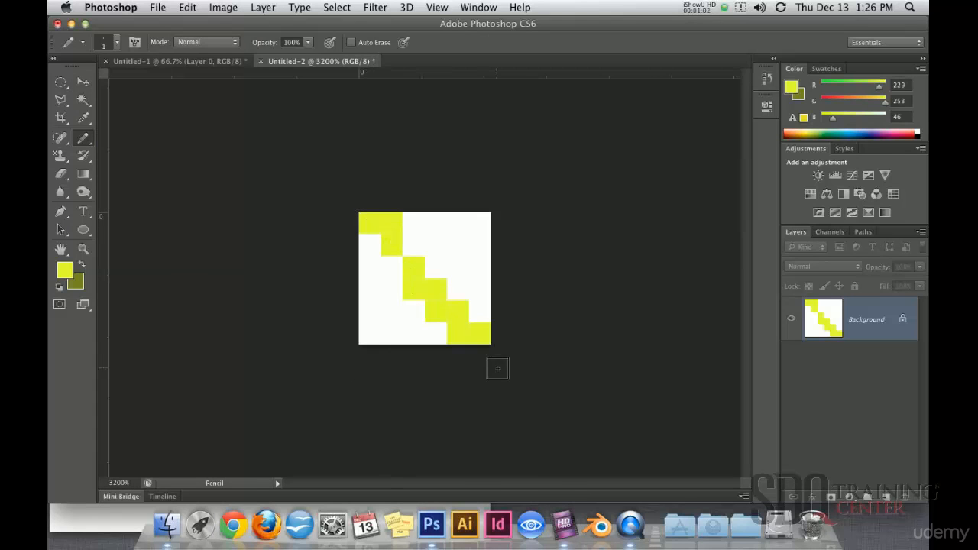
pyautogui.press('super+z')
pyautogui.click(369, 333)
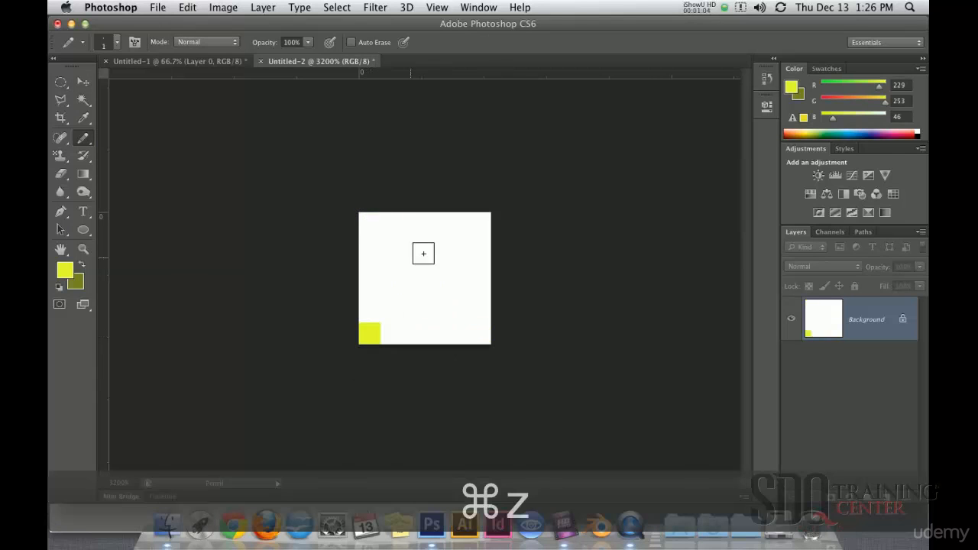
pyautogui.keyDown('shift'); pyautogui.click(472, 225); pyautogui.keyUp('shift')
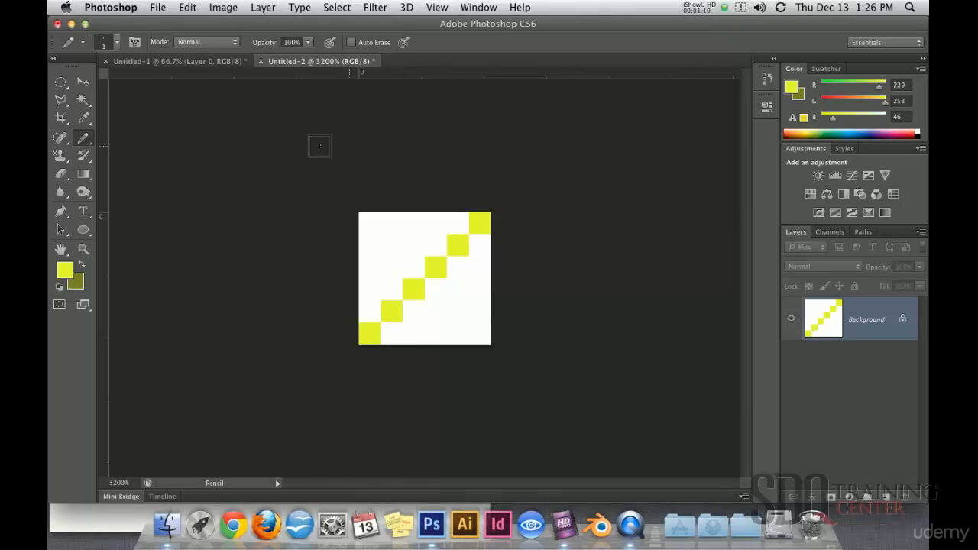
# Reset the colors to default black and white and redraw the diagonal in black with the Pencil tool.
pyautogui.click(83, 82)
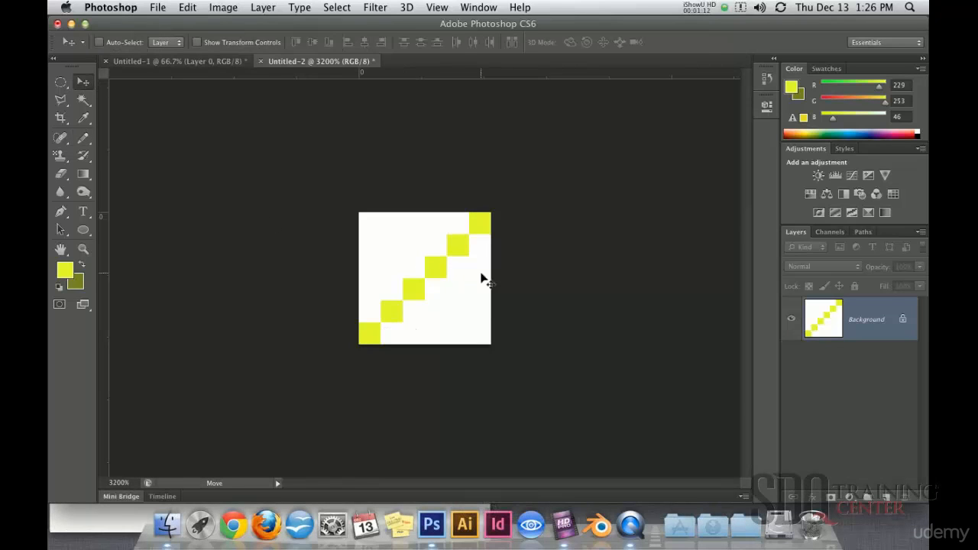
pyautogui.click(62, 288)
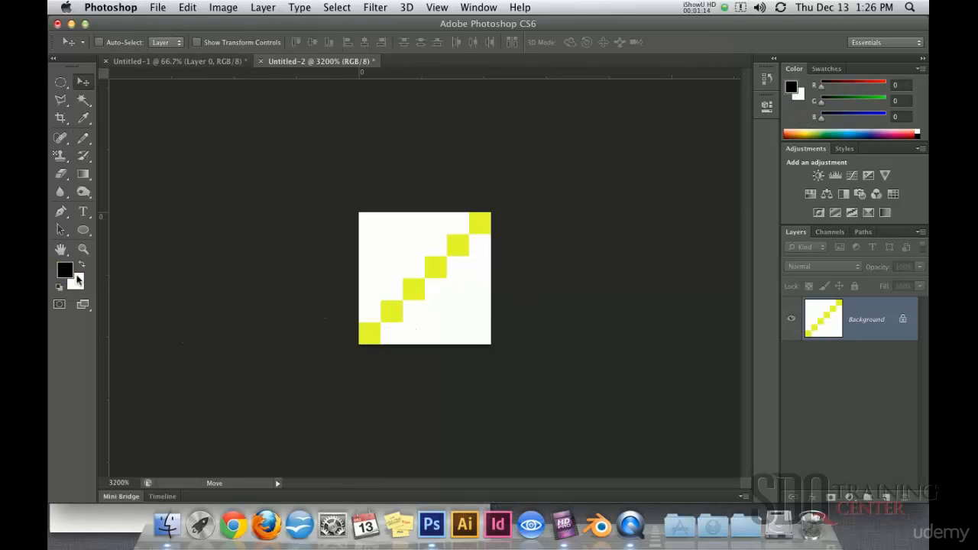
pyautogui.click(84, 138)
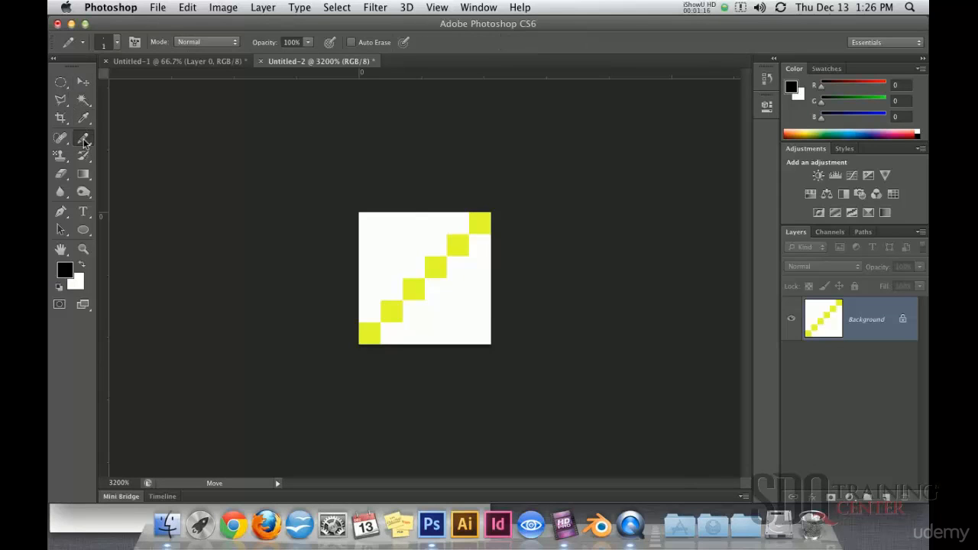
pyautogui.click(370, 333)
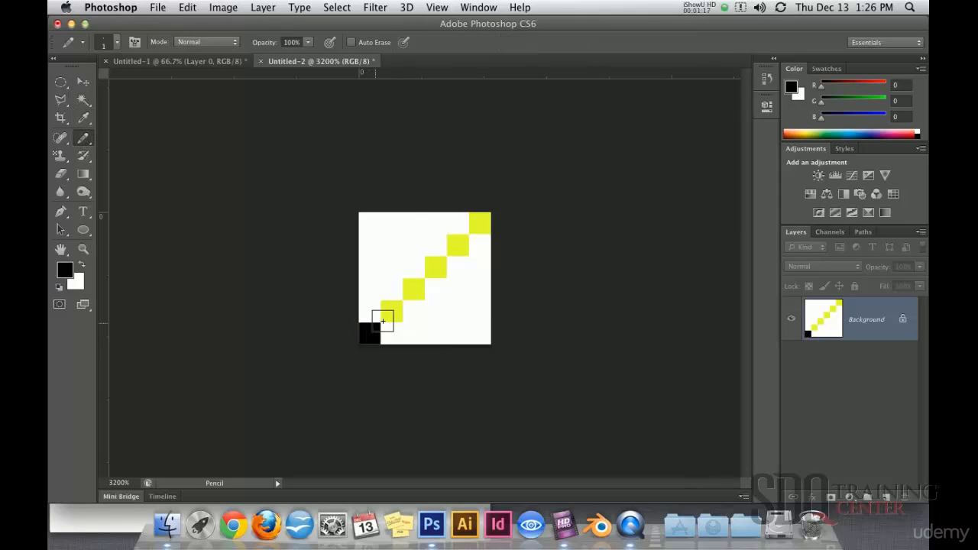
pyautogui.keyDown('shift'); pyautogui.click(479, 224); pyautogui.keyUp('shift')
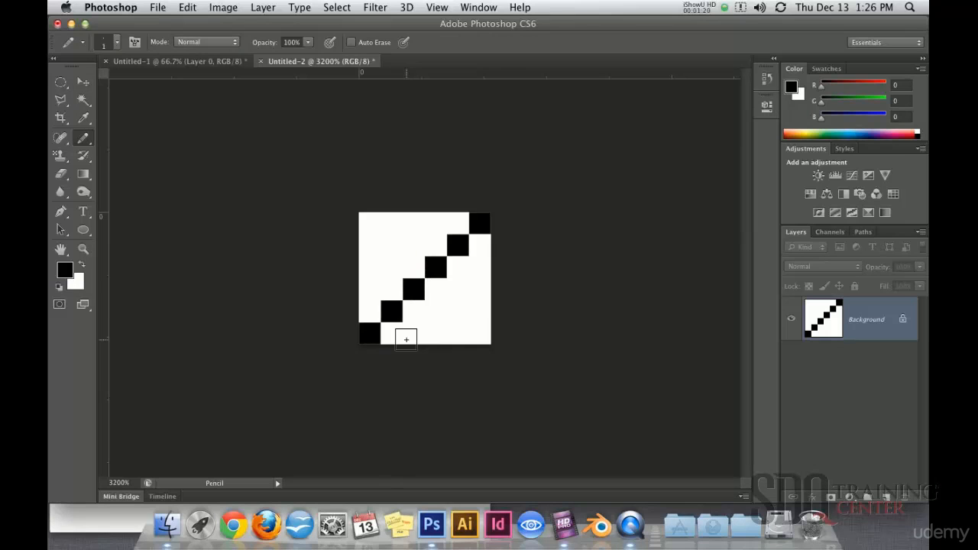
pyautogui.click(83, 82)
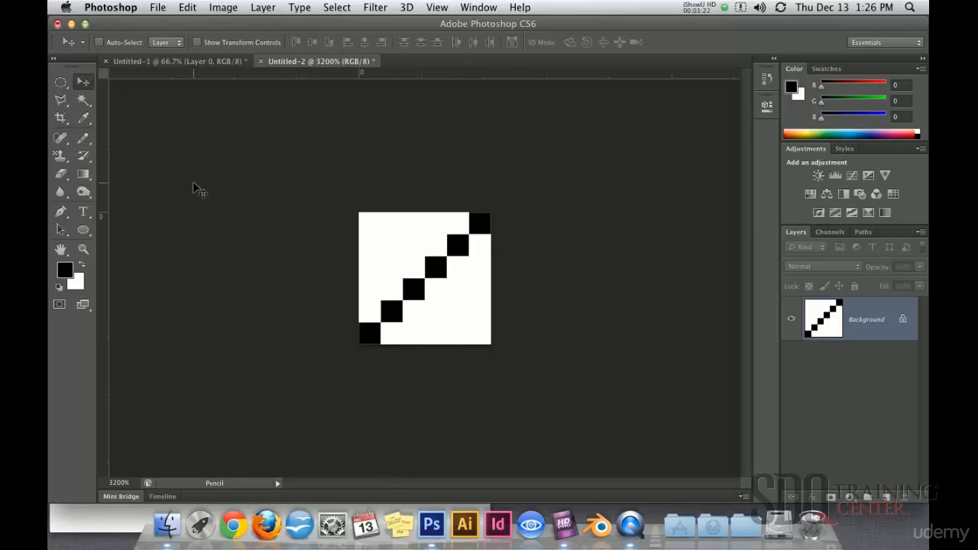
# Return the view to 100% and define the black diagonal tile as a pattern named "linea negra".
pyautogui.click(131, 480)
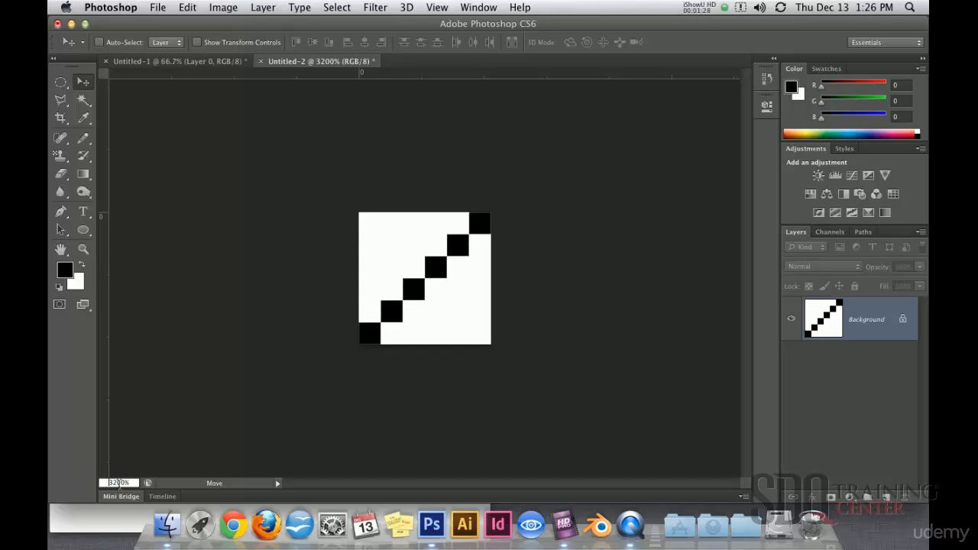
pyautogui.write('100')
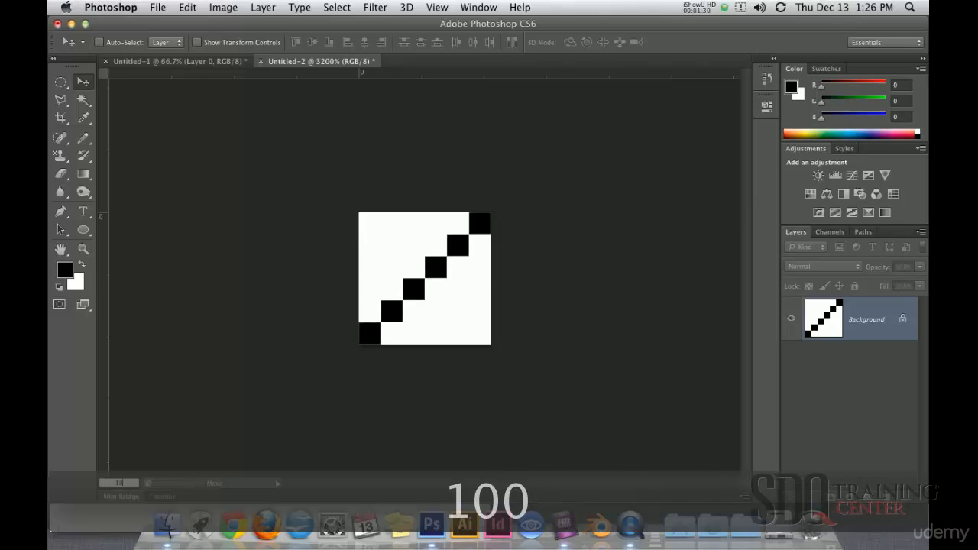
pyautogui.press('Return')
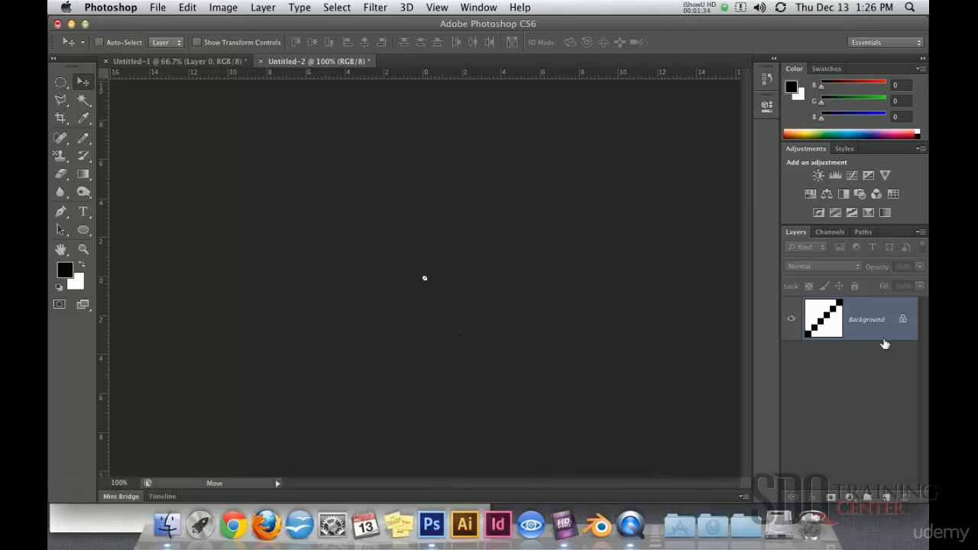
pyautogui.click(188, 8)
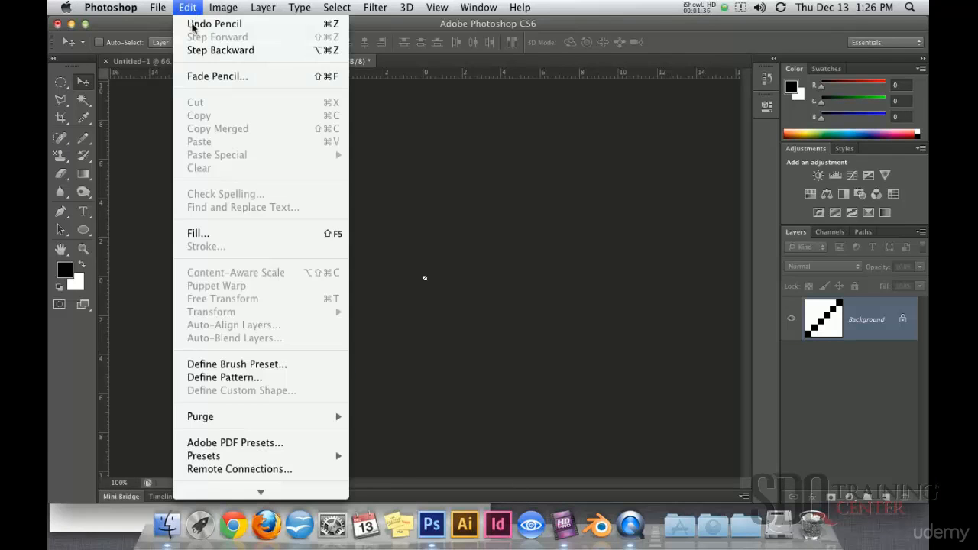
pyautogui.click(229, 378)
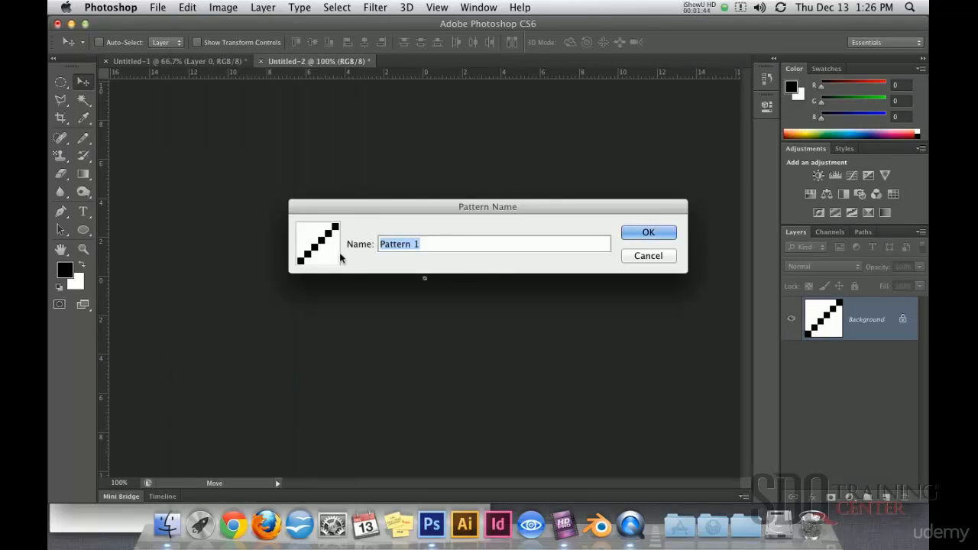
pyautogui.write('linea neg')
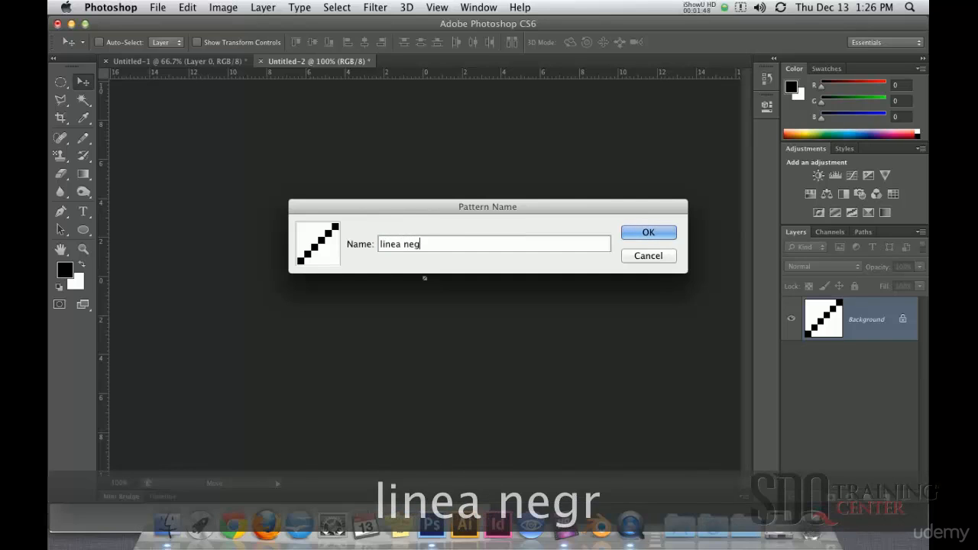
pyautogui.write('ra')
pyautogui.click(656, 233)
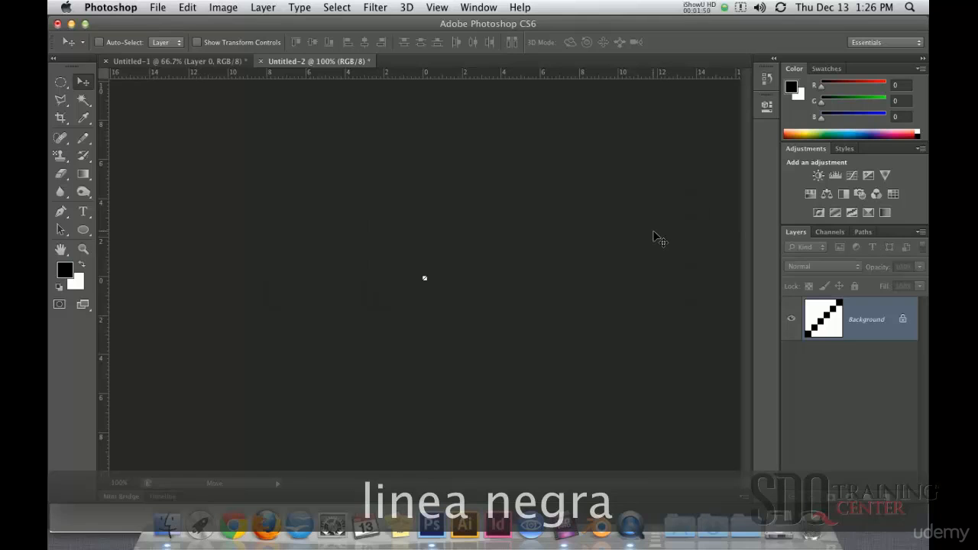
# Switch to the Untitled-1 document and add a new layer between Layer 0 and the textura text.
pyautogui.click(191, 65)
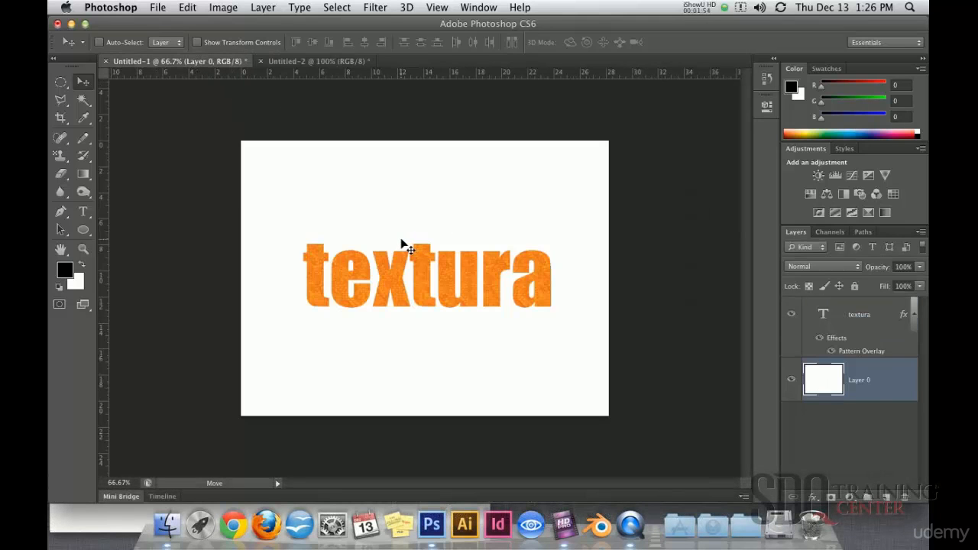
pyautogui.press('super+shift+n')
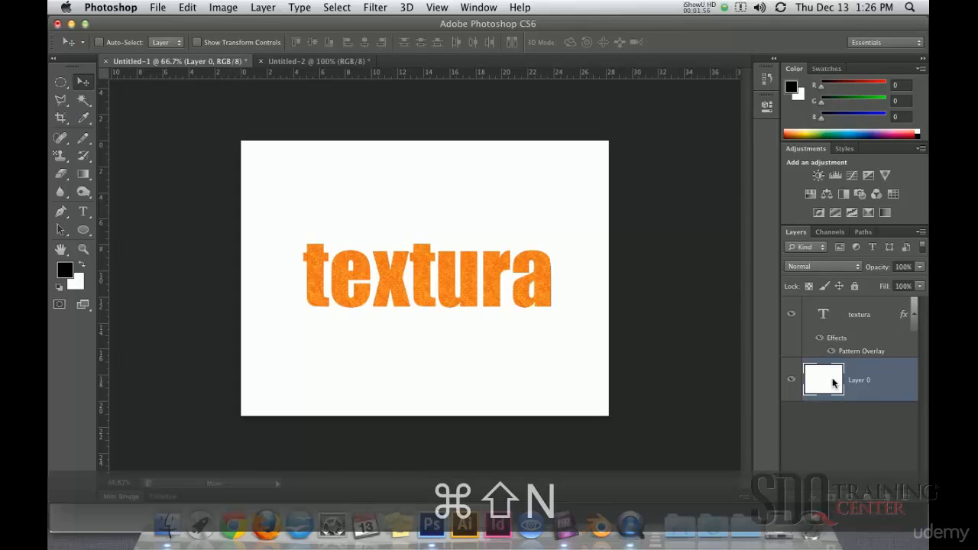
pyautogui.press('Return')
# Paint the linea negra pattern across the whole canvas on the new layer with the Pattern Stamp tool.
pyautogui.click(60, 155)
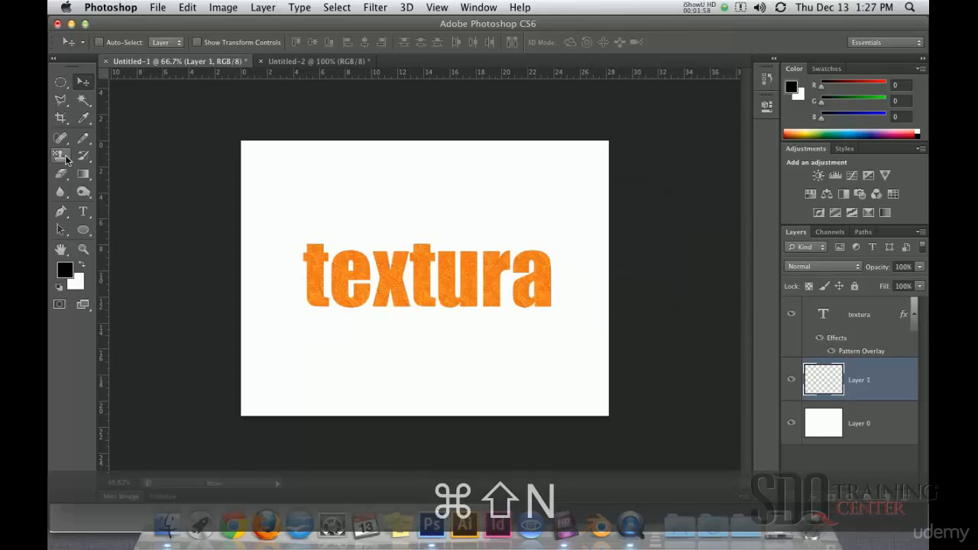
pyautogui.click(437, 44)
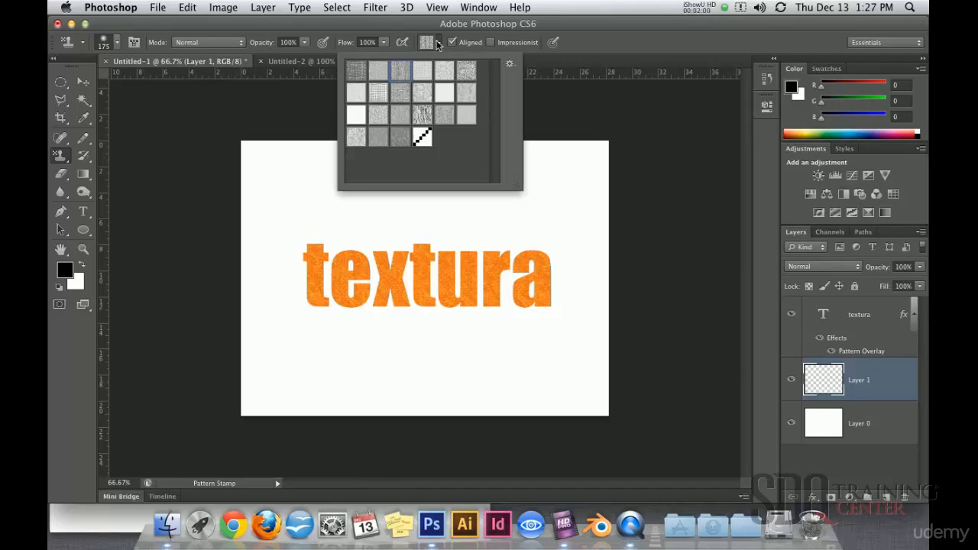
pyautogui.click(428, 141)
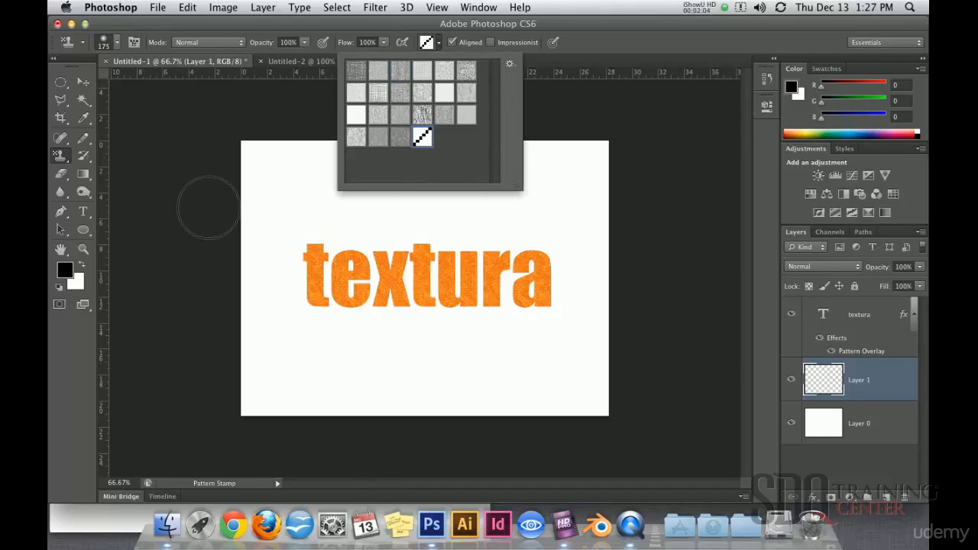
pyautogui.click(228, 162)
pyautogui.moveTo(259, 152)
pyautogui.mouseDown()
pyautogui.moveTo(317, 131)
pyautogui.moveTo(262, 207)
pyautogui.moveTo(301, 216)
pyautogui.moveTo(384, 140)
pyautogui.moveTo(245, 387)
pyautogui.moveTo(373, 148)
pyautogui.moveTo(299, 313)
pyautogui.moveTo(374, 230)
pyautogui.moveTo(327, 367)
pyautogui.moveTo(461, 239)
pyautogui.moveTo(601, 165)
pyautogui.moveTo(572, 192)
pyautogui.moveTo(458, 367)
pyautogui.moveTo(349, 441)
pyautogui.moveTo(512, 434)
pyautogui.moveTo(603, 306)
pyautogui.moveTo(604, 165)
pyautogui.mouseUp()
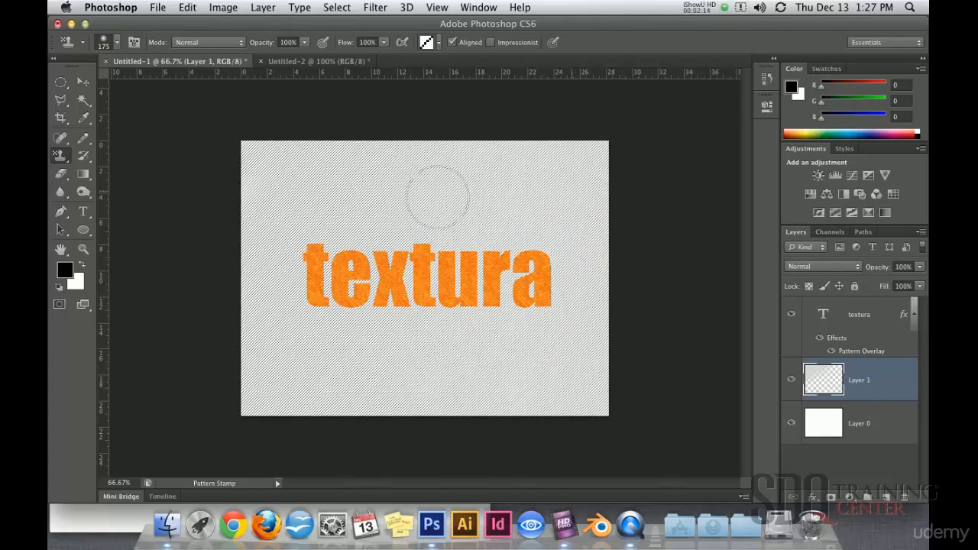
# Examine the painted diagonal line pattern around the textura text up close.
pyautogui.keyDown('super'); pyautogui.click(367, 226); pyautogui.keyUp('super')
pyautogui.keyDown('super'); pyautogui.click(375, 198); pyautogui.keyUp('super')
pyautogui.keyDown('super'); pyautogui.click(396, 189); pyautogui.keyUp('super')
pyautogui.keyDown('super'); pyautogui.click(428, 214); pyautogui.keyUp('super')
pyautogui.keyDown('alt'); pyautogui.keyDown('super'); pyautogui.click(477, 259); pyautogui.keyUp('super'); pyautogui.keyUp('alt')
pyautogui.keyDown('alt'); pyautogui.keyDown('super'); pyautogui.click(477, 263); pyautogui.keyUp('super'); pyautogui.keyUp('alt')
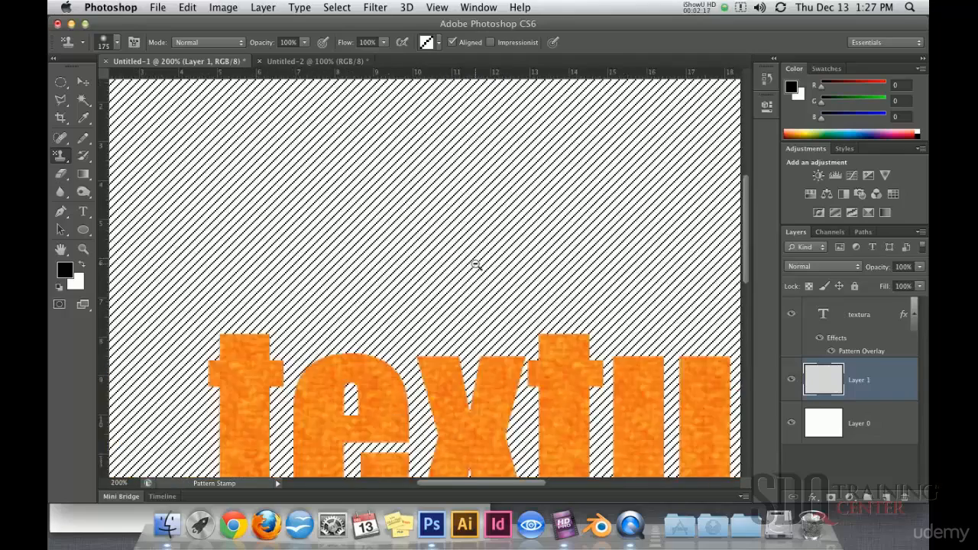
pyautogui.keyDown('alt'); pyautogui.keyDown('super'); pyautogui.click(478, 264); pyautogui.keyUp('super'); pyautogui.keyUp('alt')
pyautogui.keyDown('alt'); pyautogui.keyDown('super'); pyautogui.click(476, 264); pyautogui.keyUp('super'); pyautogui.keyUp('alt')
# Lower the opacity of the line pattern layer to 28%.
pyautogui.moveTo(921, 268); pyautogui.dragTo(871, 284)
pyautogui.keyDown('super'); pyautogui.click(421, 277); pyautogui.keyUp('super')
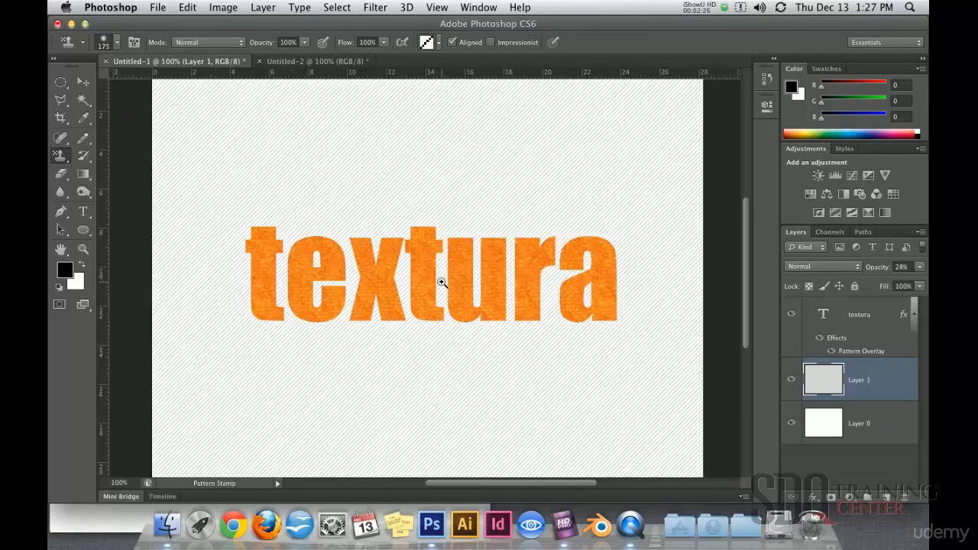
pyautogui.keyDown('super'); pyautogui.click(442, 283); pyautogui.keyUp('super')
pyautogui.moveTo(478, 253); pyautogui.dragTo(463, 311)
pyautogui.keyDown('alt'); pyautogui.click(463, 311); pyautogui.keyUp('alt')
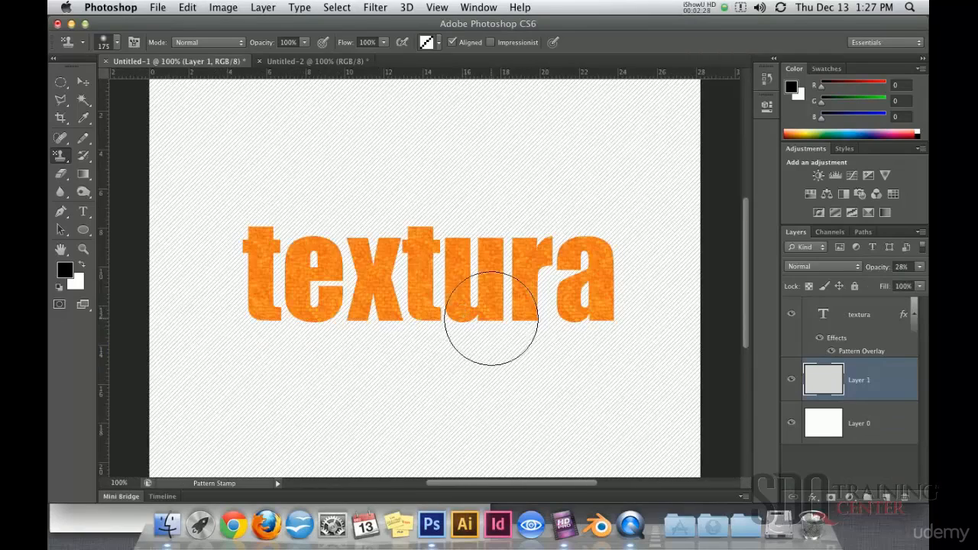
pyautogui.click(82, 82)
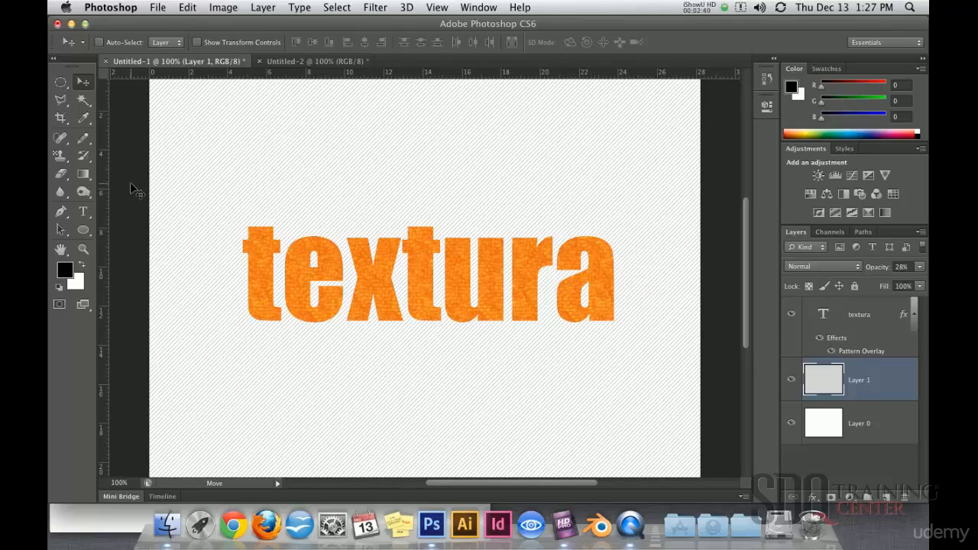
# Create a new 30 by 30 pixel document with a white background.
pyautogui.press('super+n')
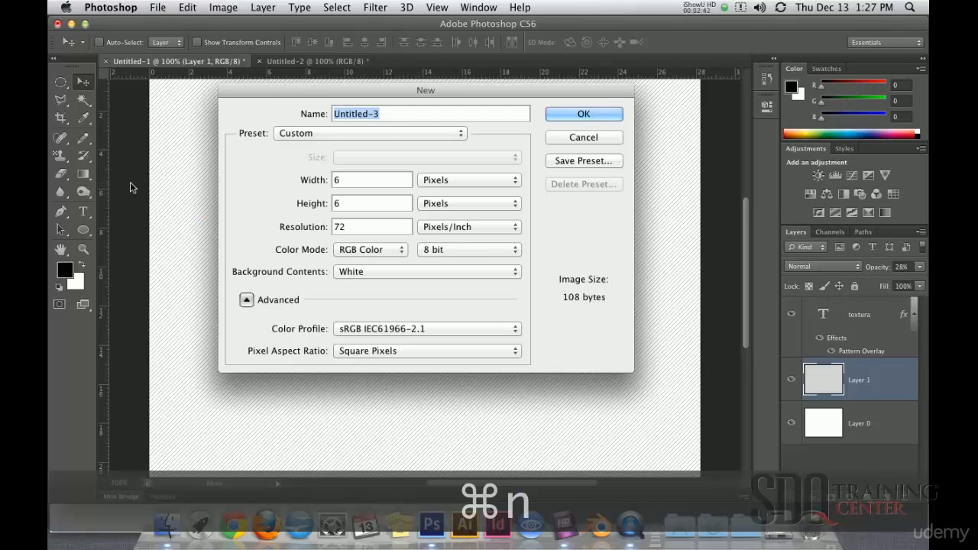
pyautogui.click(371, 180)
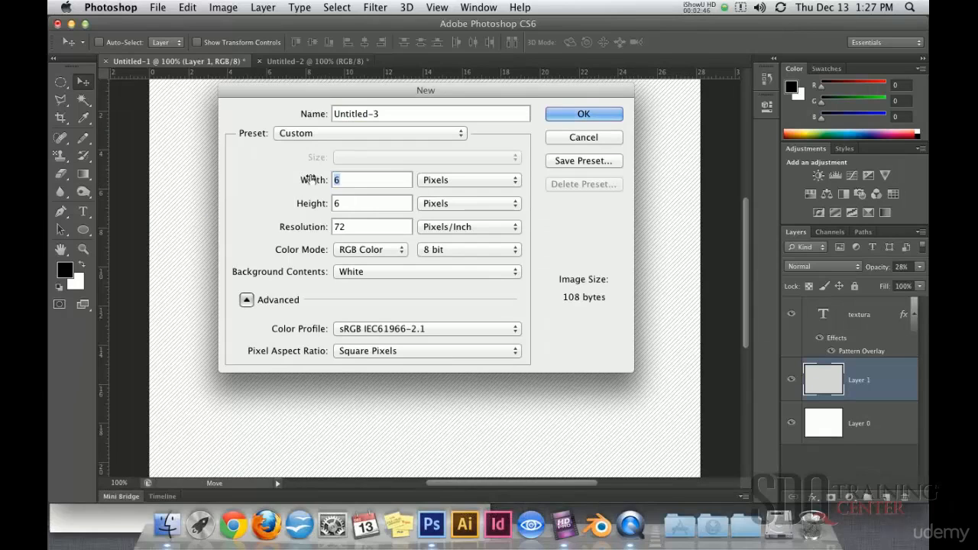
pyautogui.write('30')
pyautogui.click(375, 205)
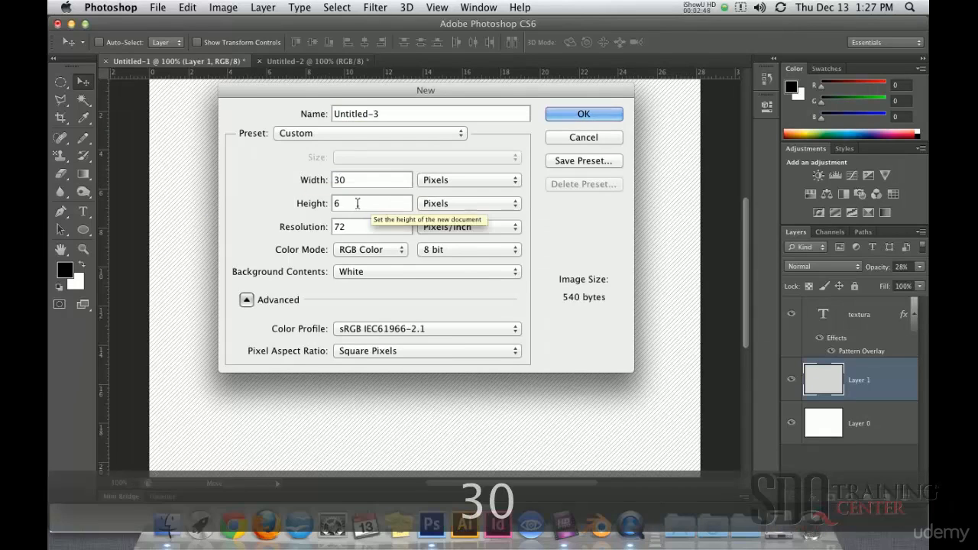
pyautogui.write('30')
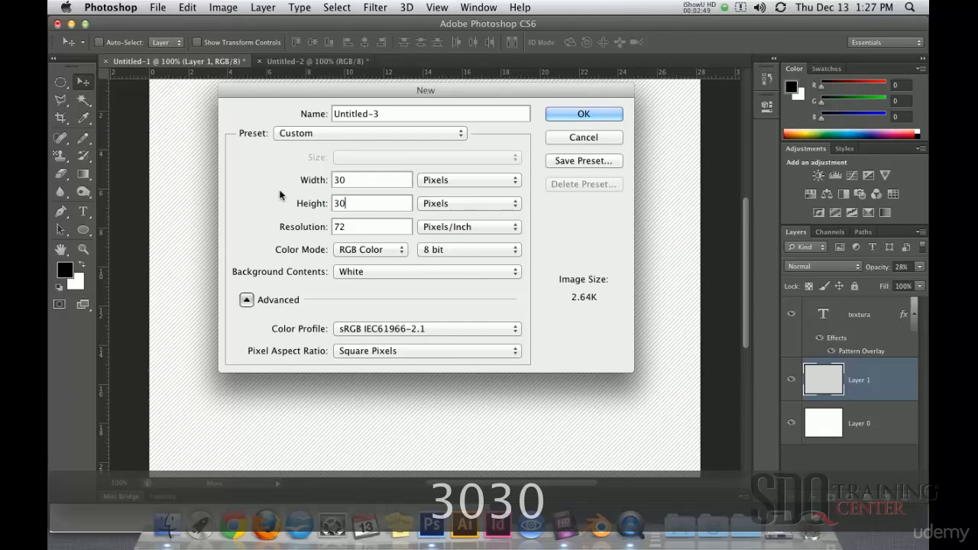
pyautogui.click(568, 115)
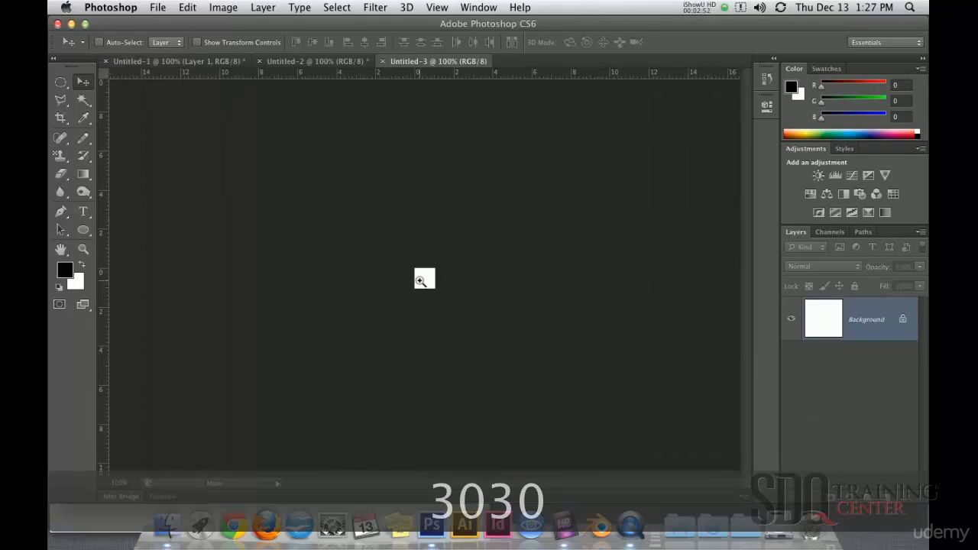
# Draw a circle about 27 px in diameter in the middle of the white canvas with the Ellipse tool.
pyautogui.keyDown('super'); pyautogui.click(434, 278); pyautogui.keyUp('super')
pyautogui.keyDown('super'); pyautogui.click(435, 281); pyautogui.keyUp('super')
pyautogui.keyDown('super'); pyautogui.click(438, 288); pyautogui.keyUp('super')
pyautogui.keyDown('super'); pyautogui.click(438, 293); pyautogui.keyUp('super')
pyautogui.keyDown('super'); pyautogui.click(439, 295); pyautogui.keyUp('super')
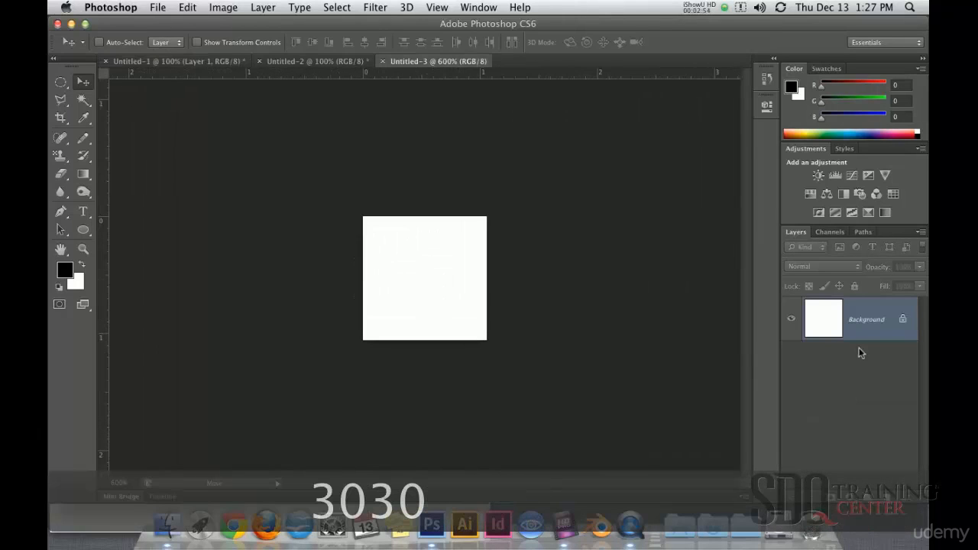
pyautogui.click(83, 229)
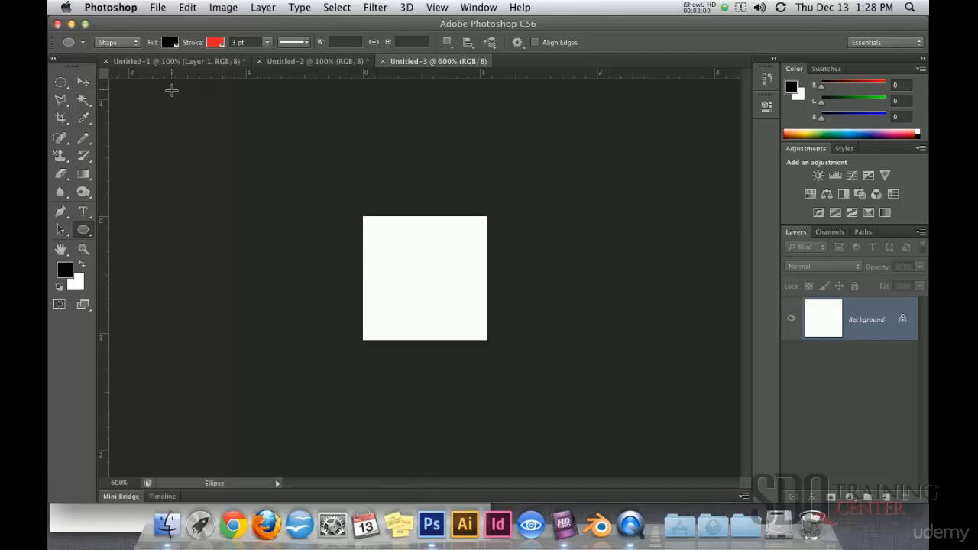
pyautogui.click(170, 42)
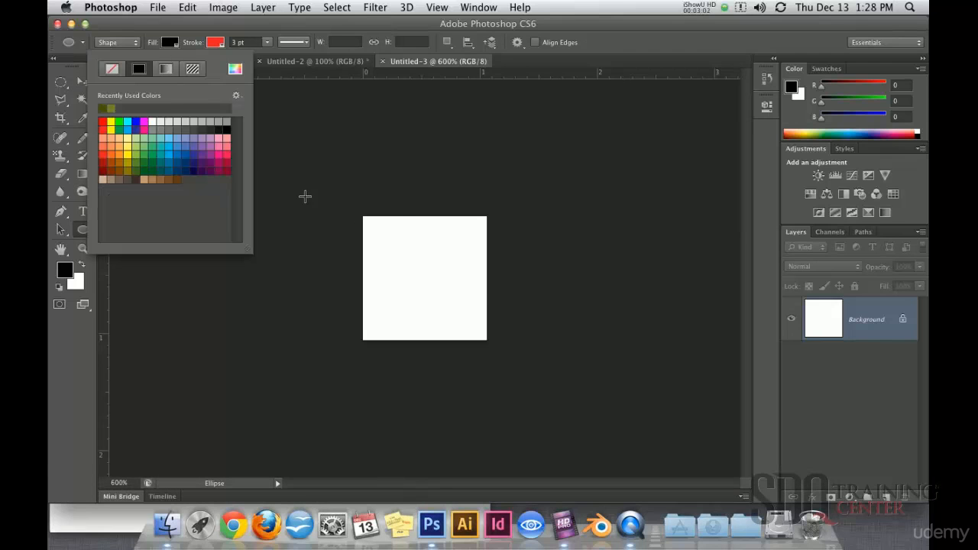
pyautogui.click(380, 222)
pyautogui.click(443, 238)
pyautogui.moveTo(363, 216); pyautogui.dragTo(482, 342)
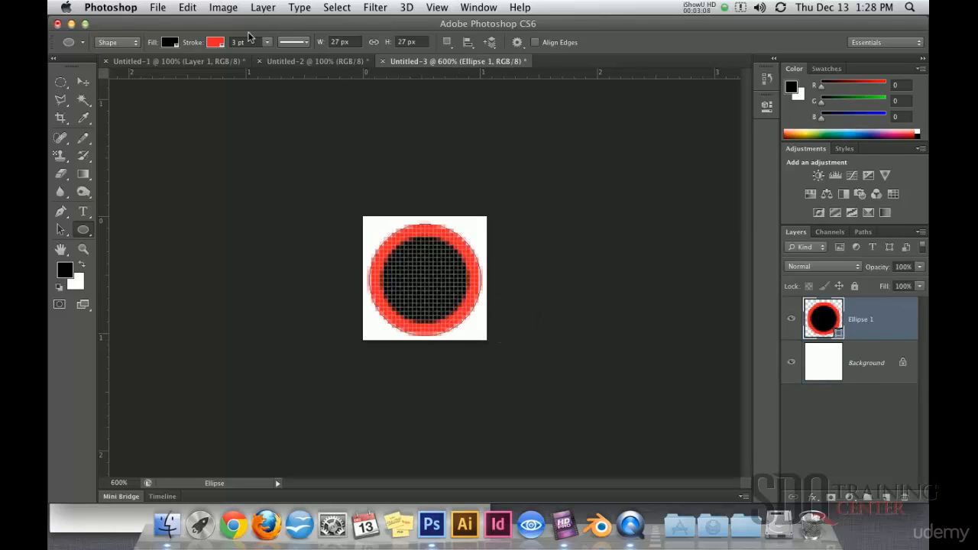
# Remove the circle's stroke and change its fill to a black-to-white linear gradient.
pyautogui.click(217, 42)
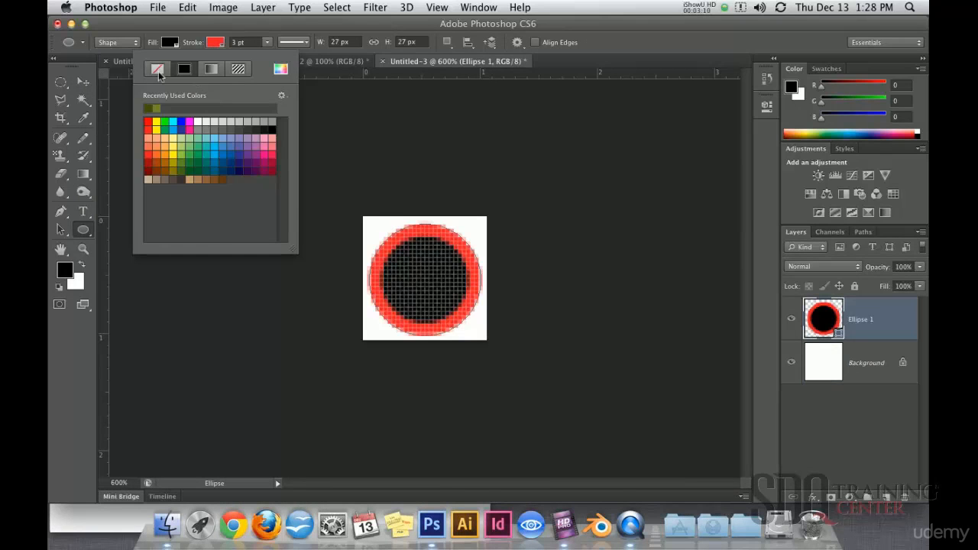
pyautogui.click(157, 69)
pyautogui.click(175, 44)
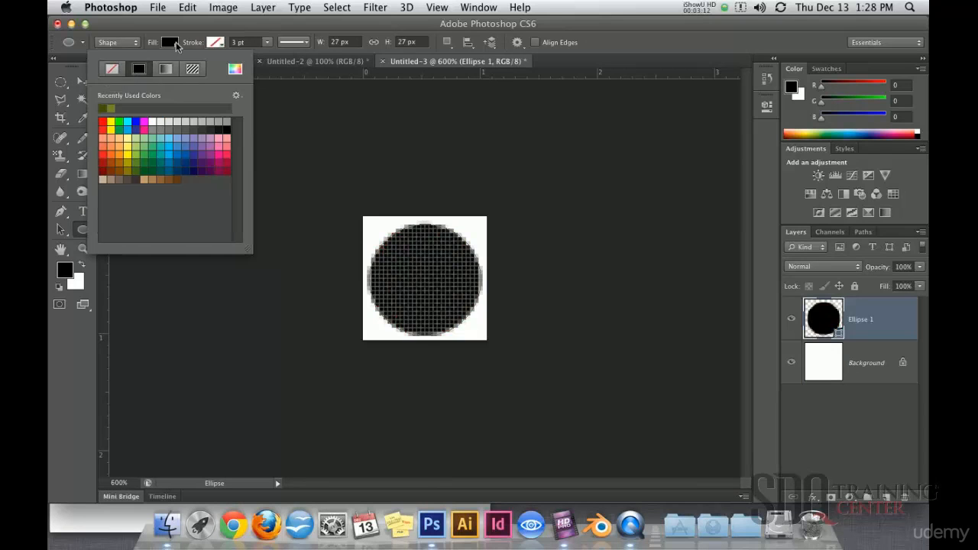
pyautogui.click(165, 69)
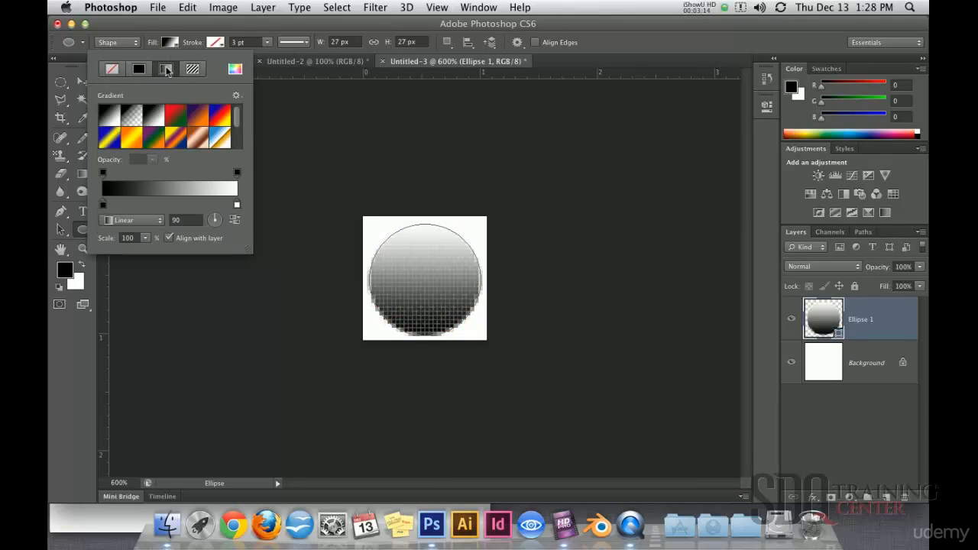
pyautogui.click(82, 82)
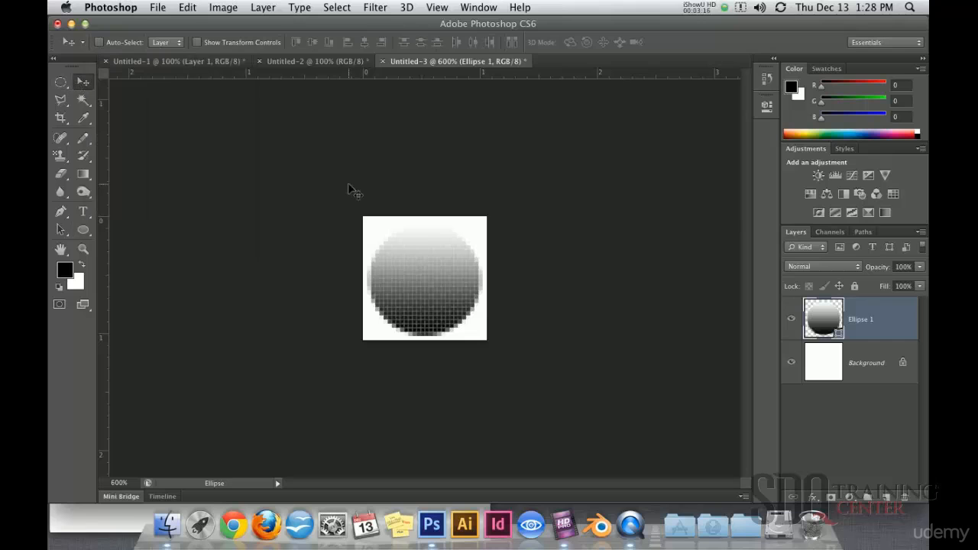
# Duplicate the Ellipse 1 layer and scale the copy down proportionally to form a smaller inner circle.
pyautogui.moveTo(818, 317); pyautogui.dragTo(887, 497)
pyautogui.press('super+t')
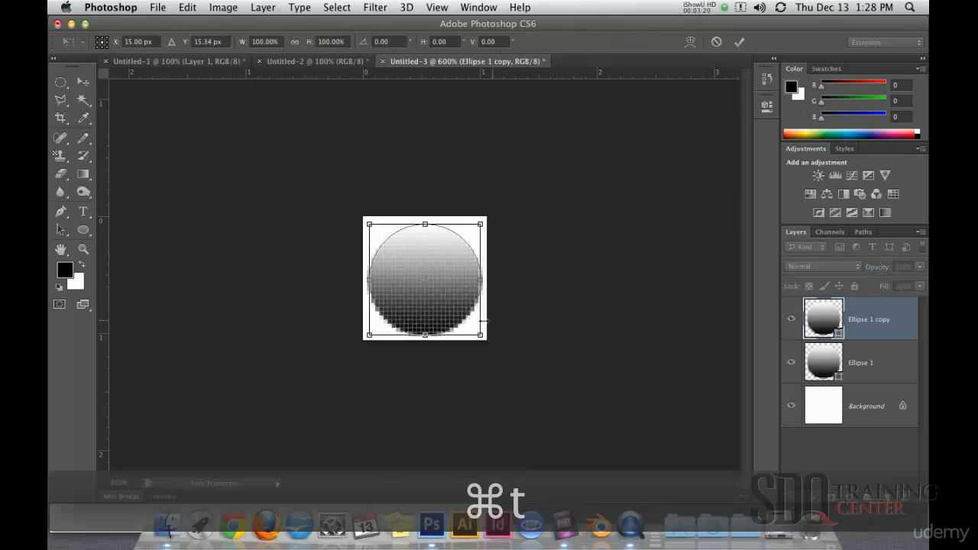
pyautogui.moveTo(480, 223); pyautogui.dragTo(410, 251)
pyautogui.press('super+z')
pyautogui.moveTo(481, 227); pyautogui.dragTo(484, 346)
pyautogui.press('Return')
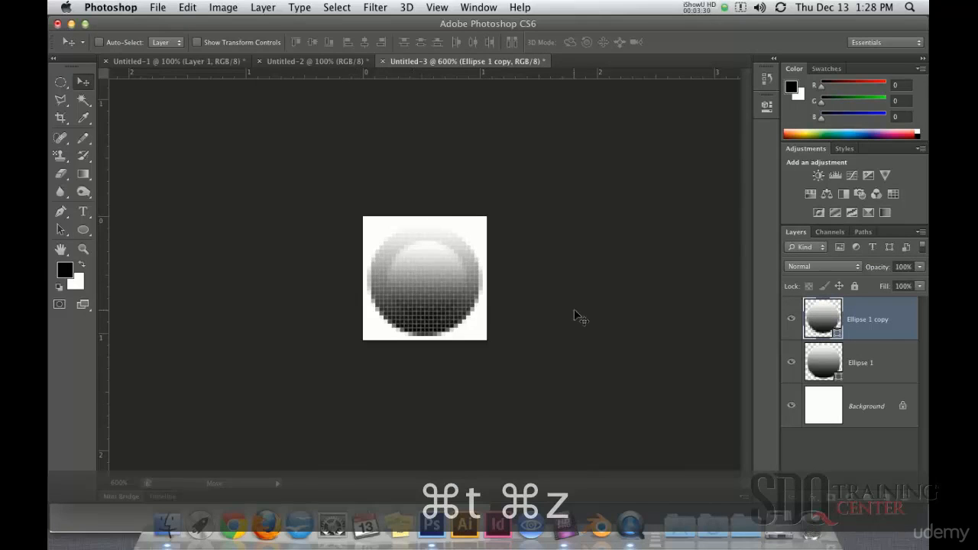
# Enlarge the inner circle copy slightly so it leaves a thinner ring around it.
pyautogui.press('super+t')
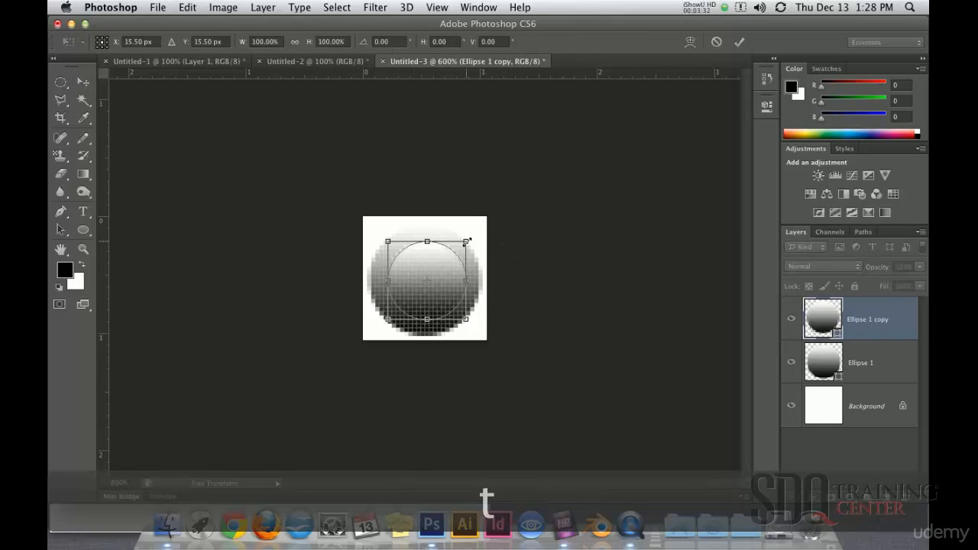
pyautogui.moveTo(463, 239)
pyautogui.mouseDown()
pyautogui.moveTo(480, 223)
pyautogui.moveTo(471, 238)
pyautogui.mouseUp()
pyautogui.press('Return')
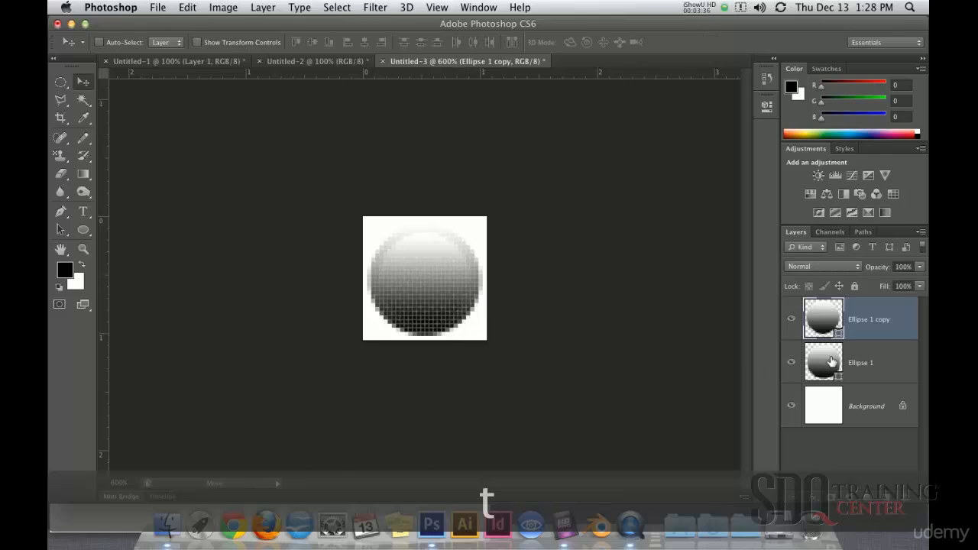
# Duplicate the Ellipse 1 layer again and move the original Ellipse 1 to the top of the layer stack.
pyautogui.click(833, 380)
pyautogui.moveTo(833, 380); pyautogui.dragTo(887, 497)
pyautogui.moveTo(857, 422); pyautogui.dragTo(844, 307)
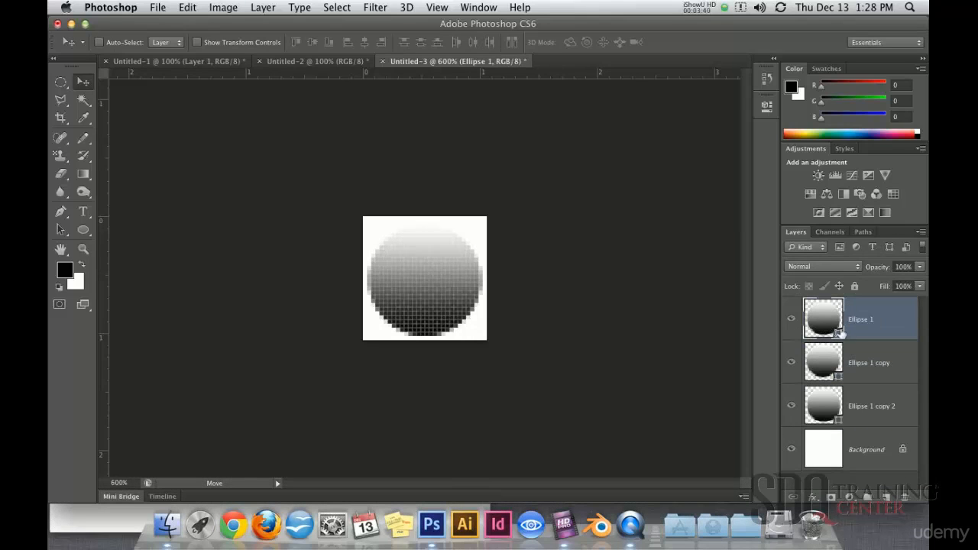
# Scale the topmost circle down proportionally to about 59% around its centre.
pyautogui.press('super+t')
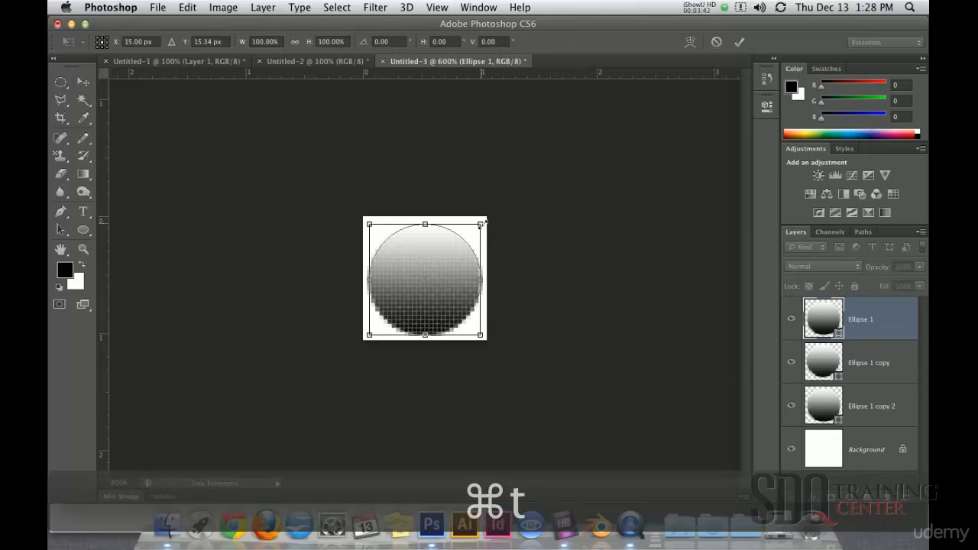
pyautogui.moveTo(481, 223); pyautogui.dragTo(458, 249)
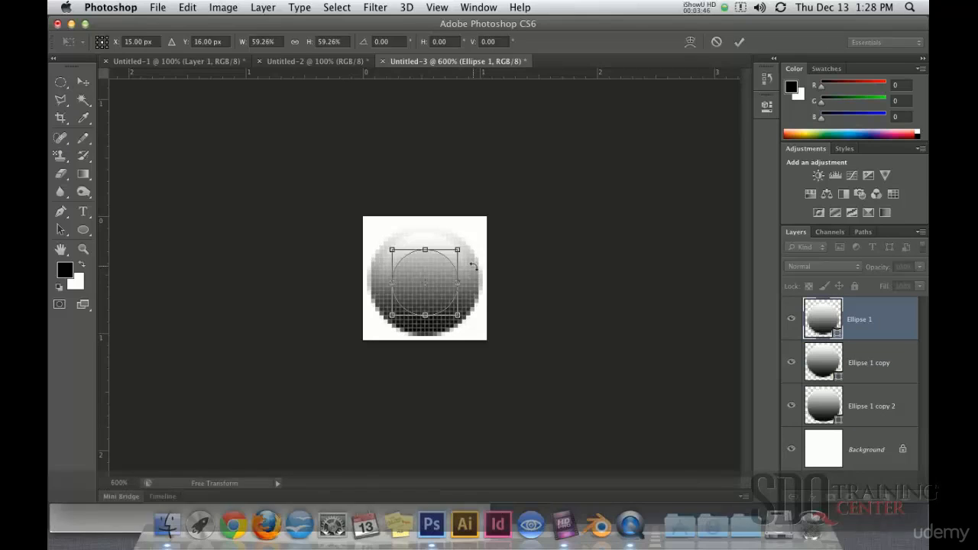
pyautogui.press('Return')
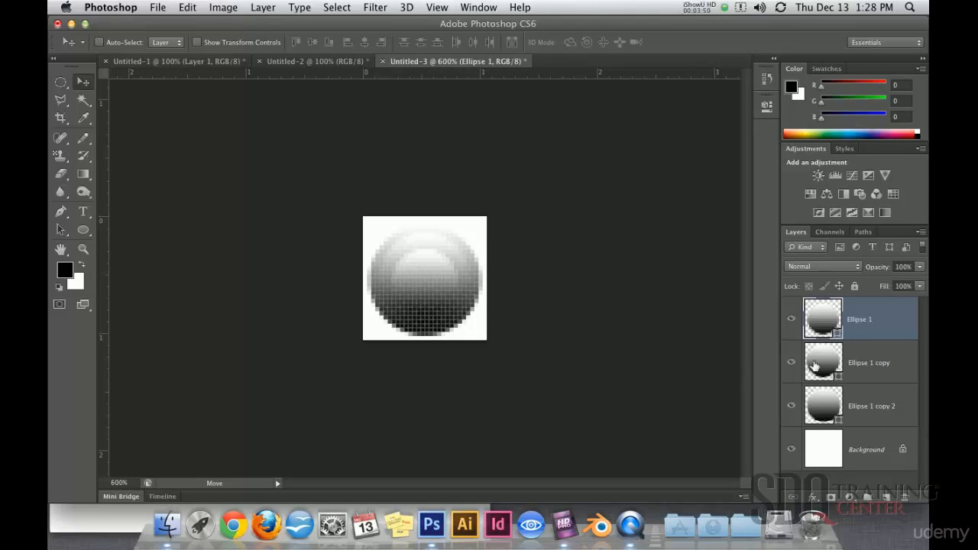
# Set the gradient angle of the middle circle, Ellipse 1 copy, to -90 degrees.
pyautogui.click(826, 381)
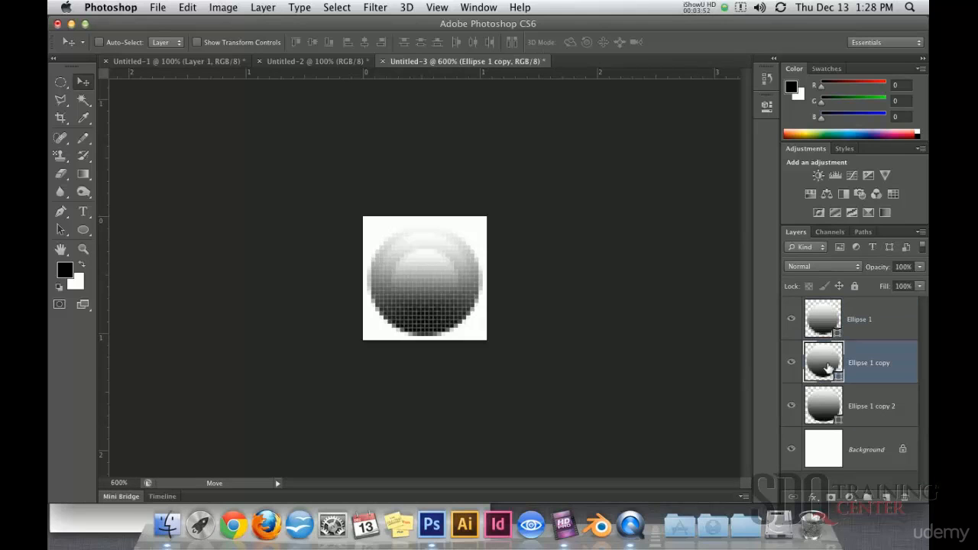
pyautogui.doubleClick(828, 368)
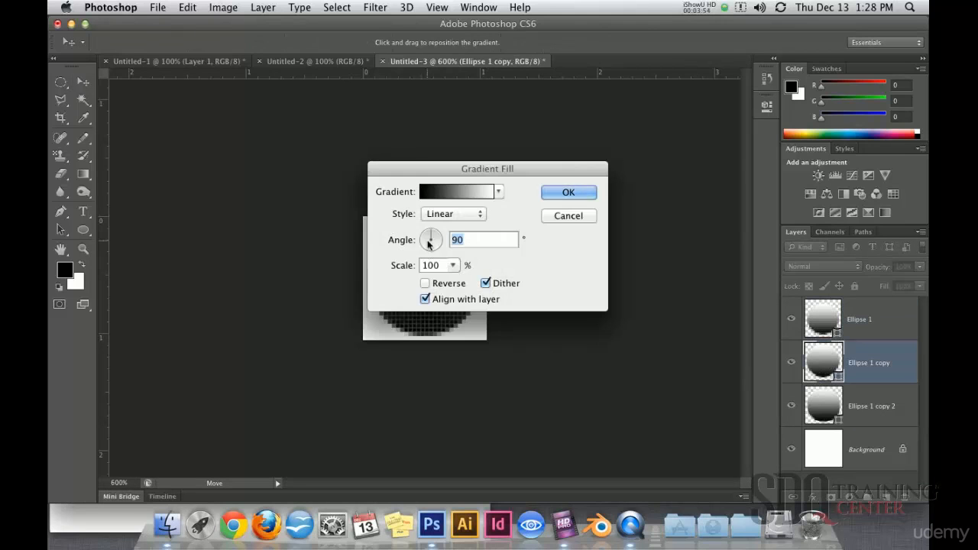
pyautogui.moveTo(434, 236); pyautogui.dragTo(432, 259)
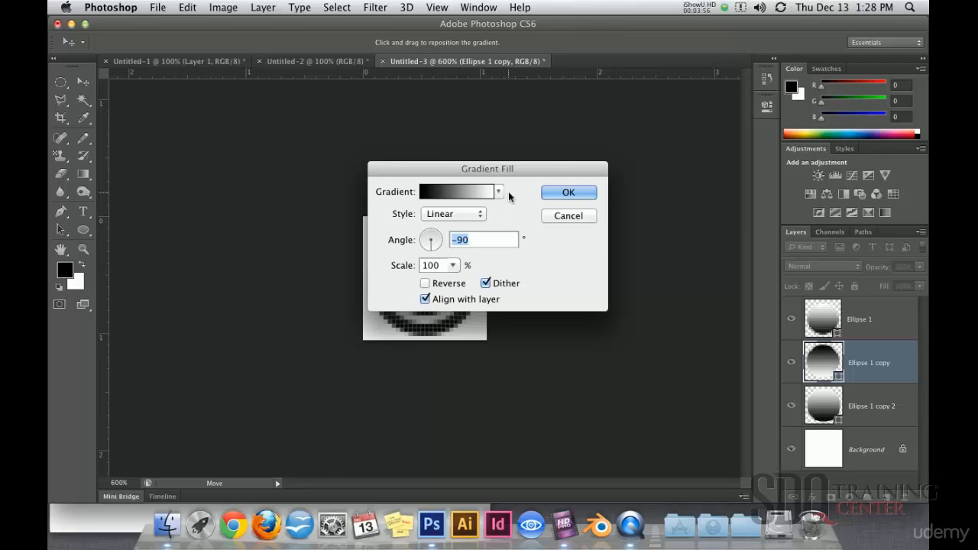
pyautogui.click(565, 193)
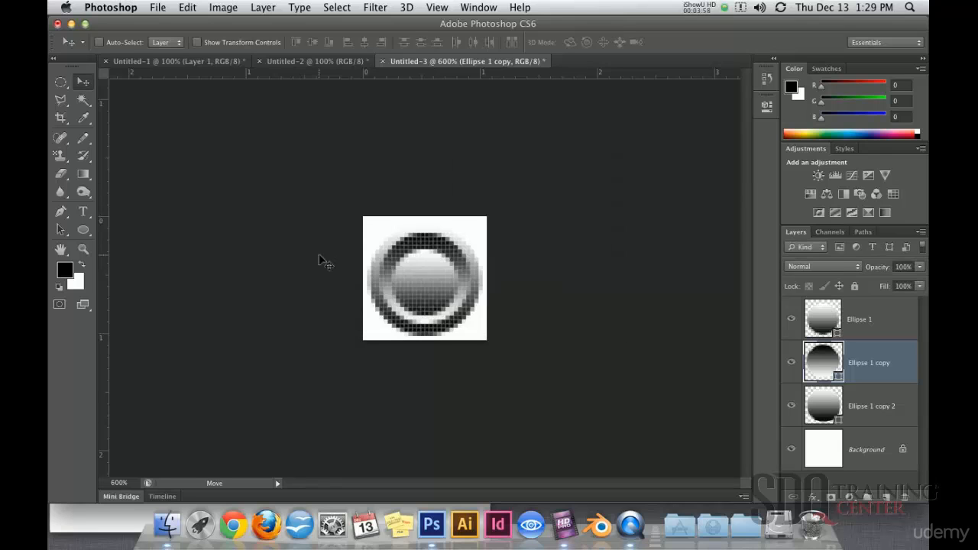
# Hide the Background layer and define the ringed circle artwork as a pattern named boton.
pyautogui.keyDown('alt'); pyautogui.click(466, 314); pyautogui.keyUp('alt')
pyautogui.keyDown('alt'); pyautogui.click(452, 326); pyautogui.keyUp('alt')
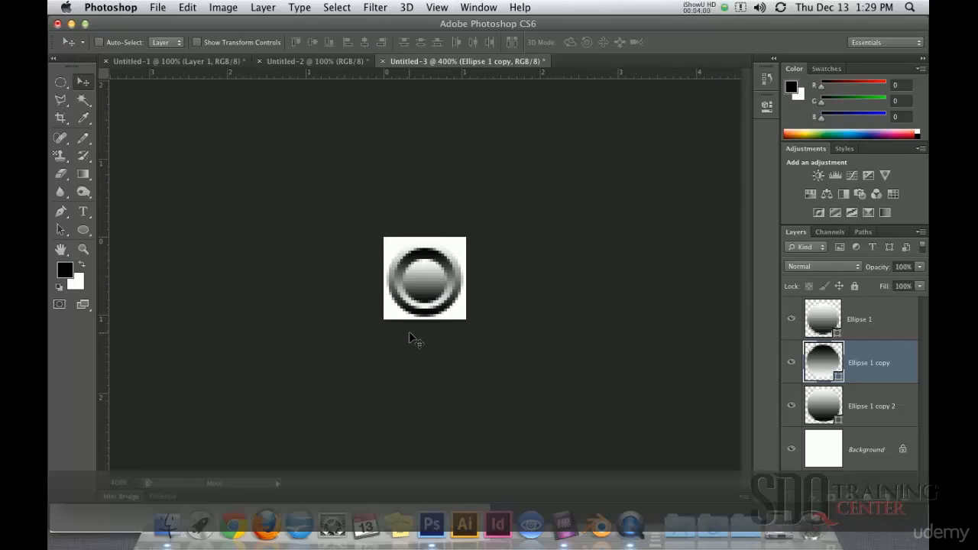
pyautogui.press('super+minus')
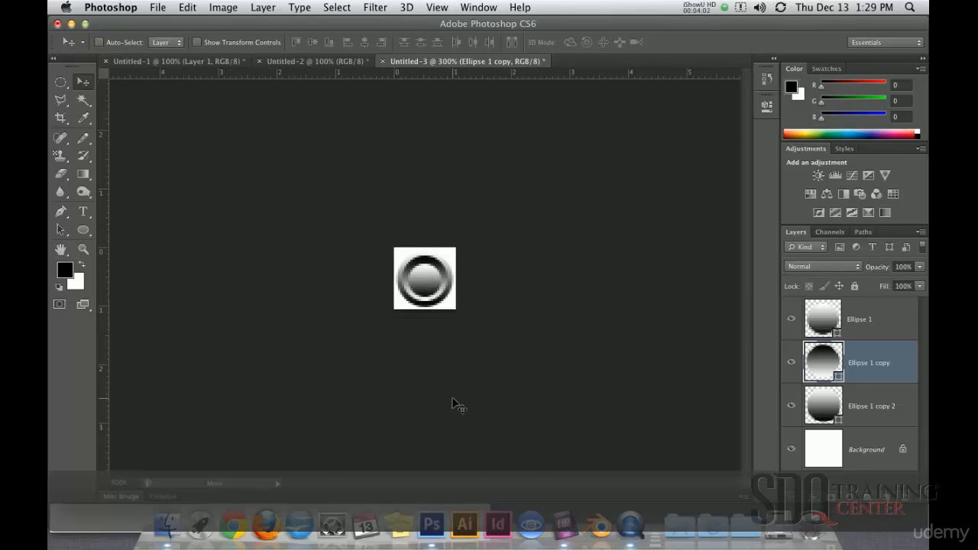
pyautogui.click(792, 454)
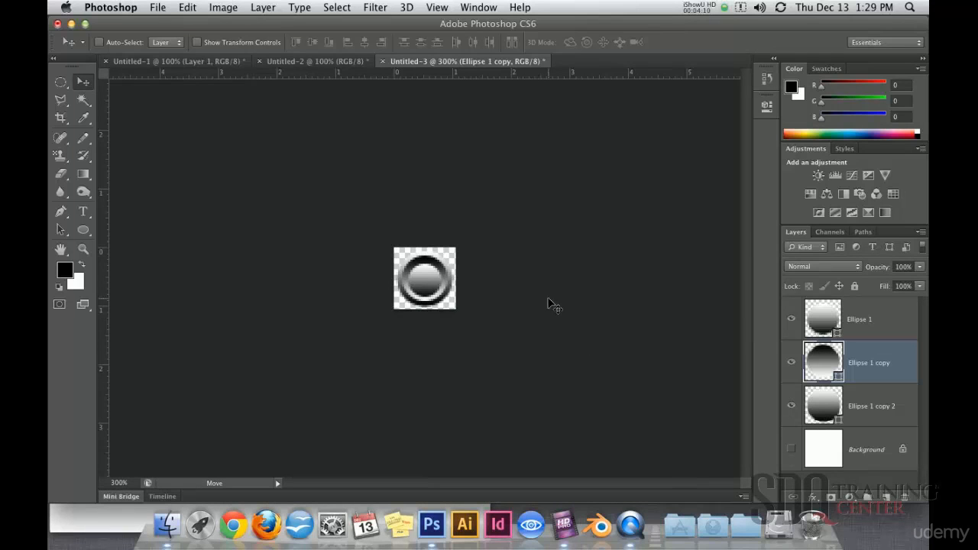
pyautogui.click(189, 8)
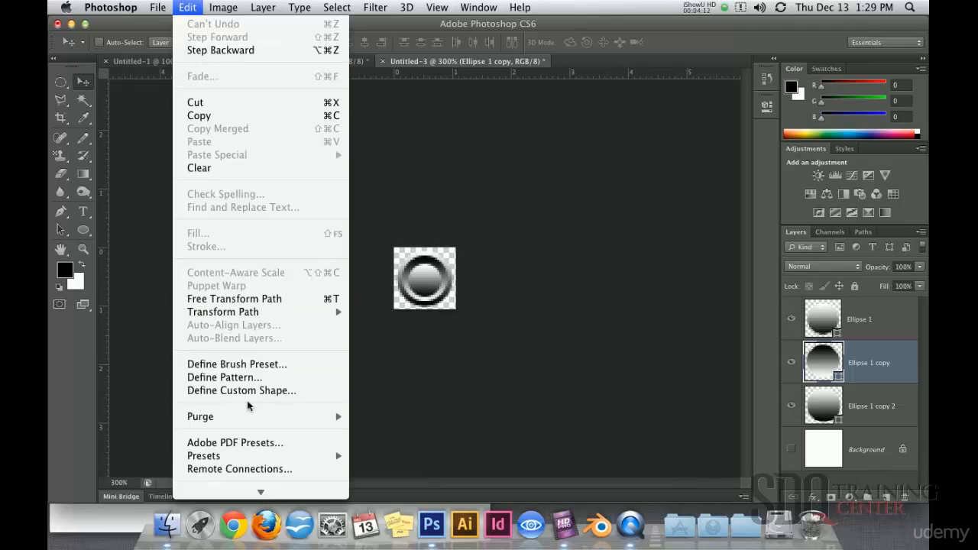
pyautogui.click(229, 378)
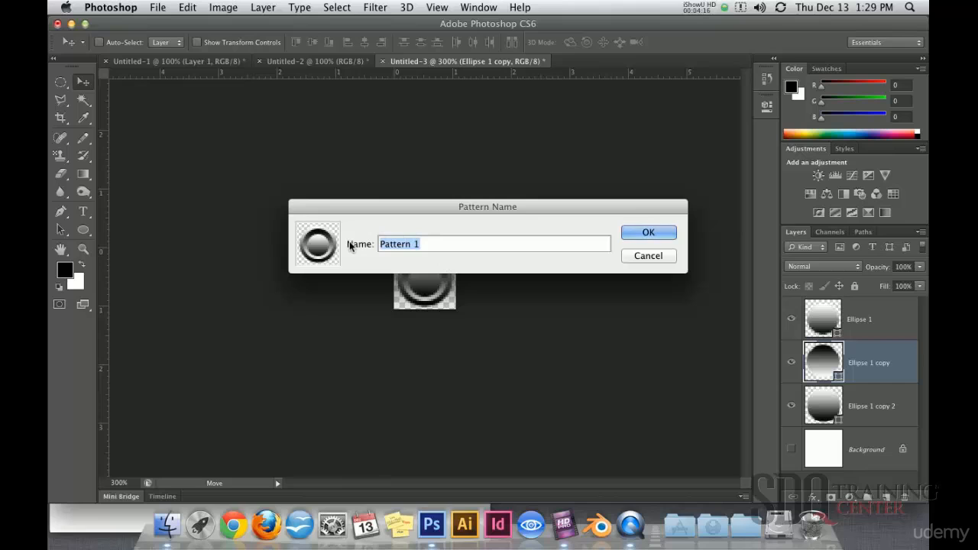
pyautogui.write('boton')
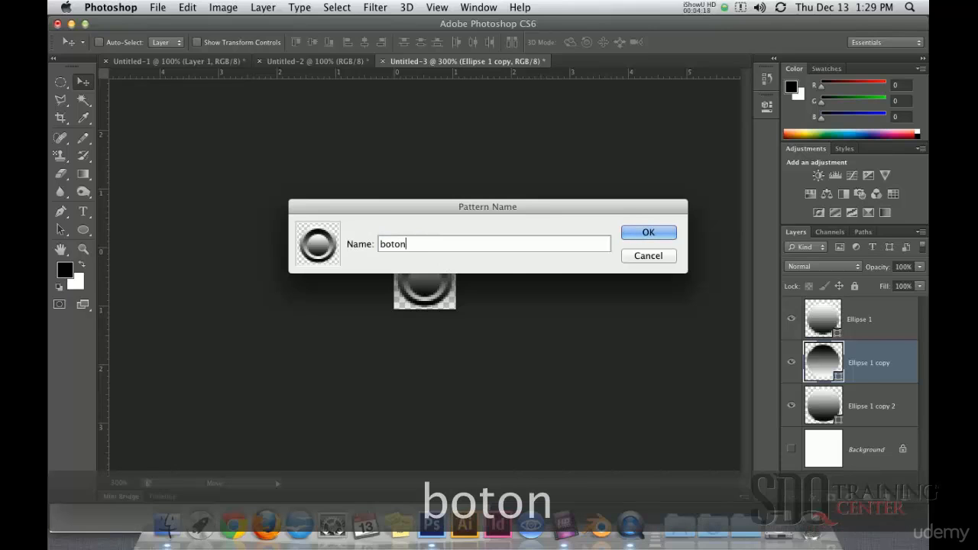
pyautogui.click(657, 233)
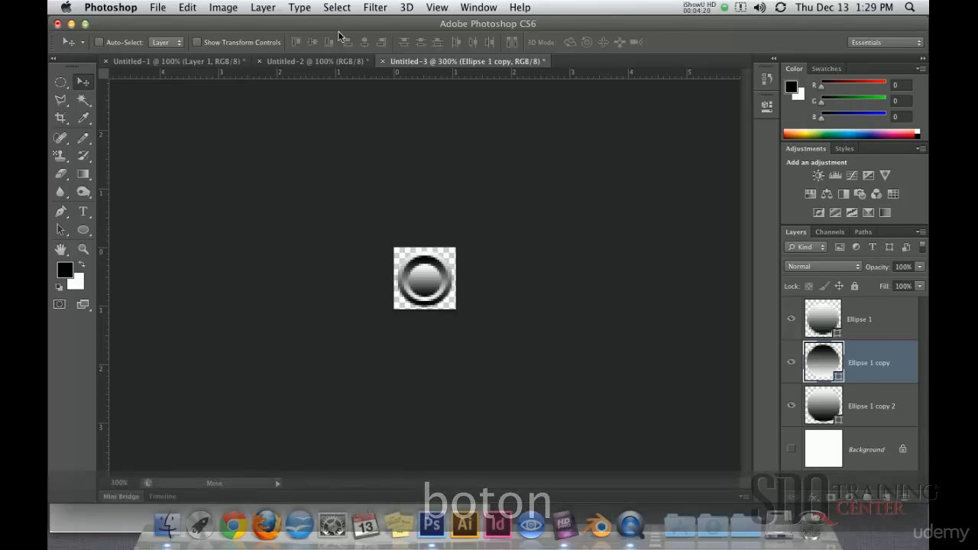
# Switch to the Untitled-1 document and hide the diagonal line pattern on Layer 1.
pyautogui.click(293, 63)
pyautogui.click(210, 63)
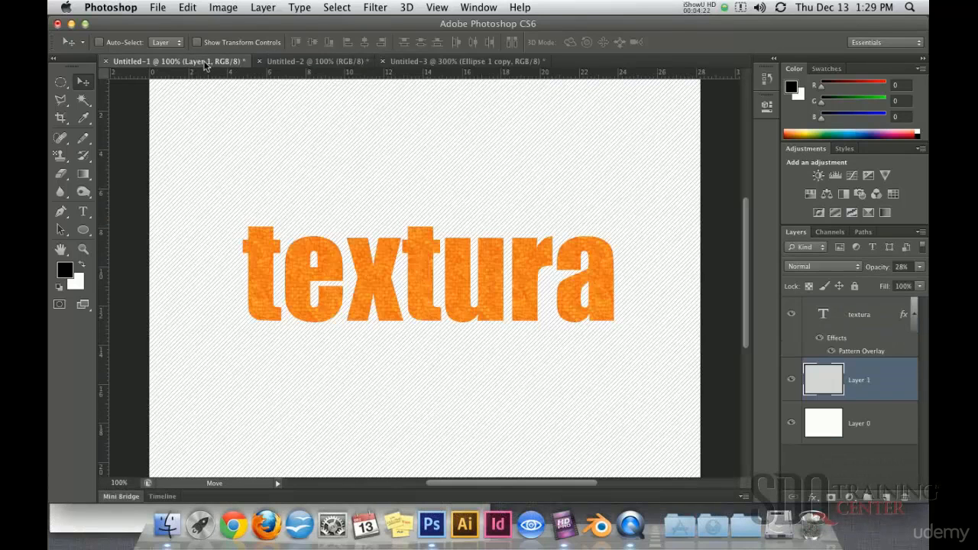
pyautogui.keyDown('alt'); pyautogui.keyDown('super'); pyautogui.click(451, 313); pyautogui.keyUp('super'); pyautogui.keyUp('alt')
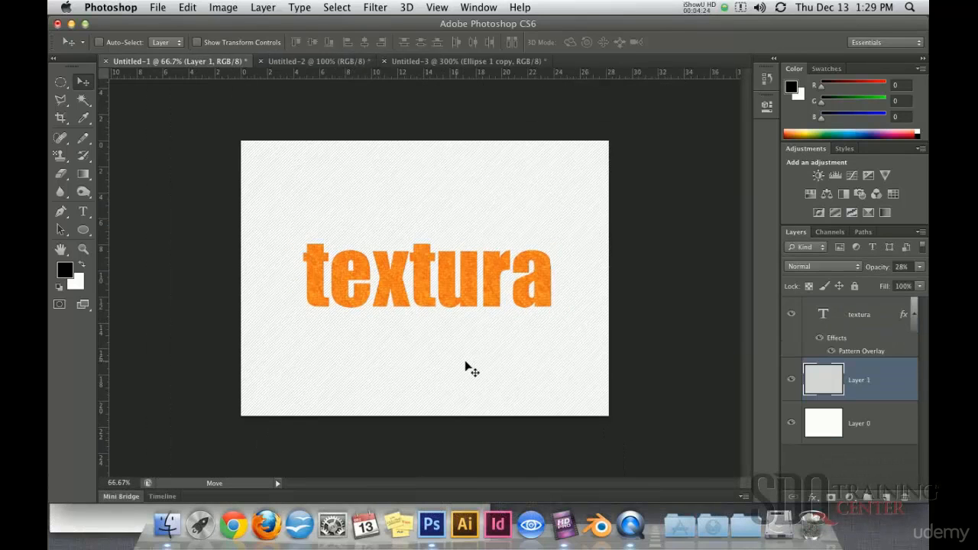
pyautogui.click(792, 380)
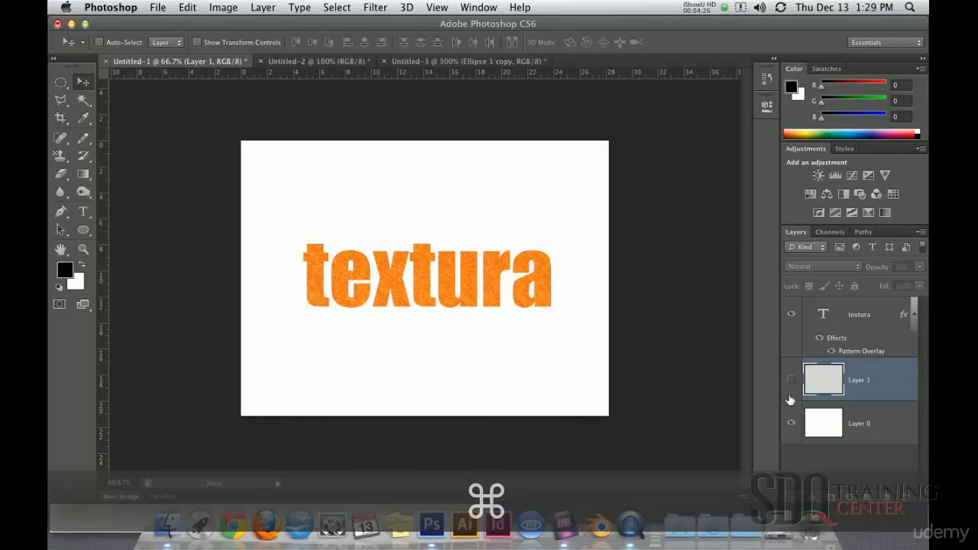
# Show Layer 1 again and, on a new layer above it, fill a full-width horizontal bar below the text with black.
pyautogui.click(792, 382)
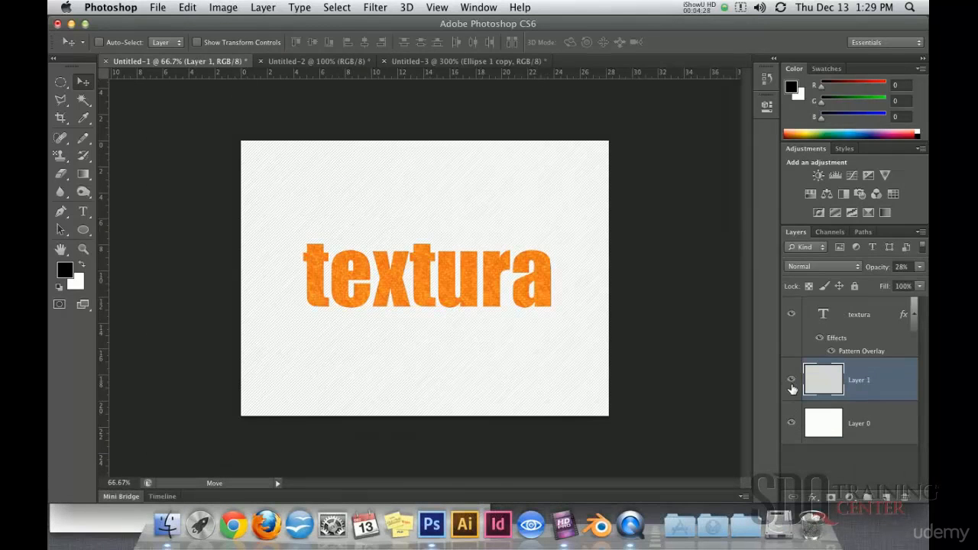
pyautogui.press('super+shift+n')
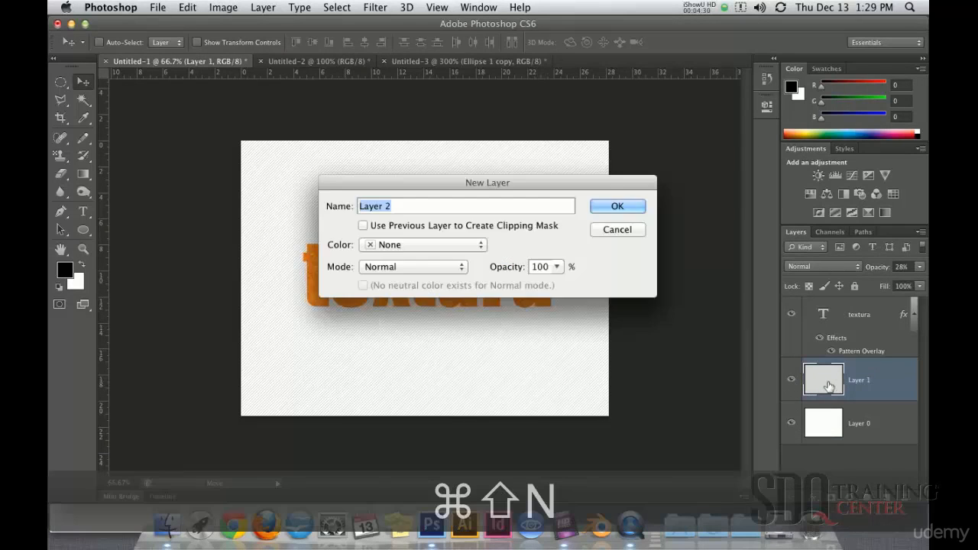
pyautogui.press('Return')
pyautogui.moveTo(61, 82); pyautogui.dragTo(114, 79)
pyautogui.moveTo(229, 323); pyautogui.dragTo(658, 356)
pyautogui.hotkey('alt', 'BackSpace')
pyautogui.hotkey('ctrl', 'd')
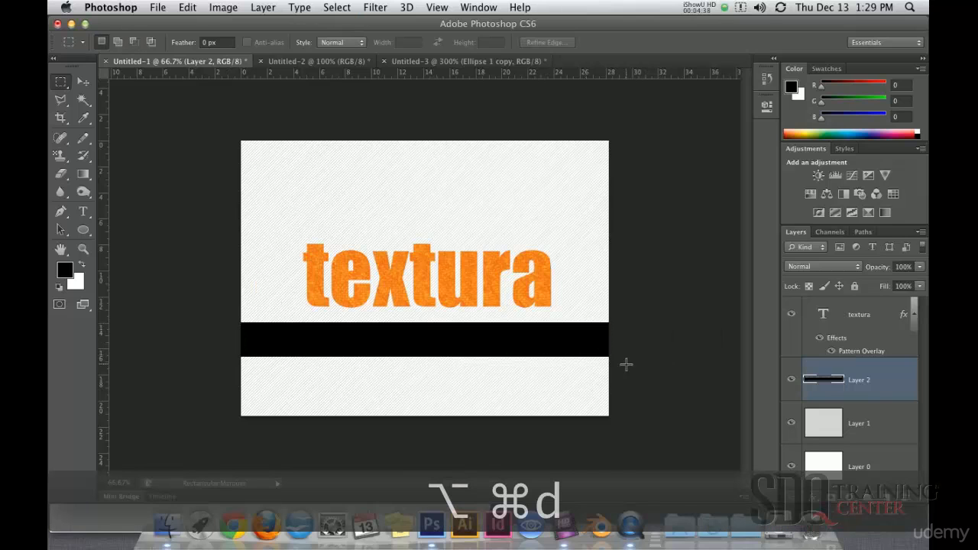
# Move the black bar up so it sits directly beneath the textura text.
pyautogui.click(82, 81)
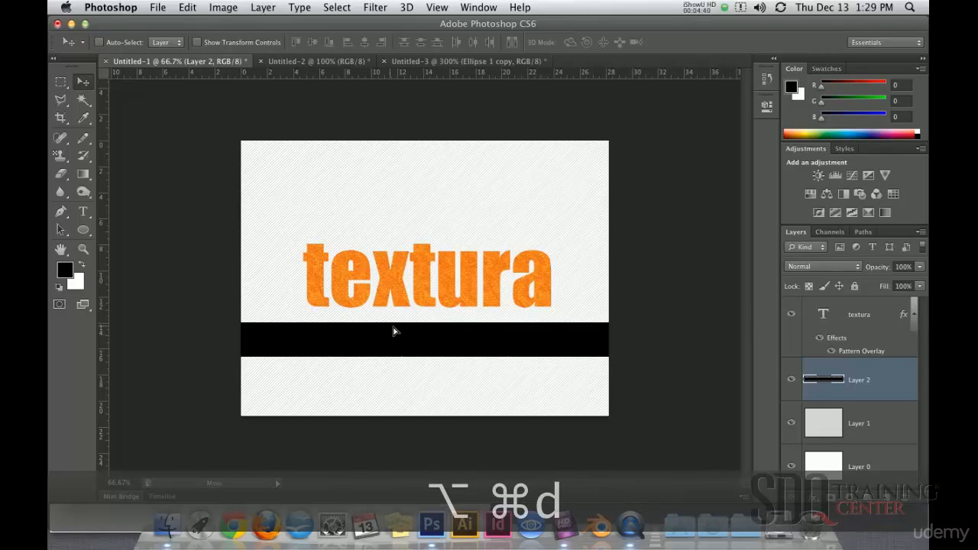
pyautogui.moveTo(394, 340); pyautogui.dragTo(396, 326)
pyautogui.press('Down')
pyautogui.press('Down')
pyautogui.press('Down')
pyautogui.press('Down')
pyautogui.press('Down')
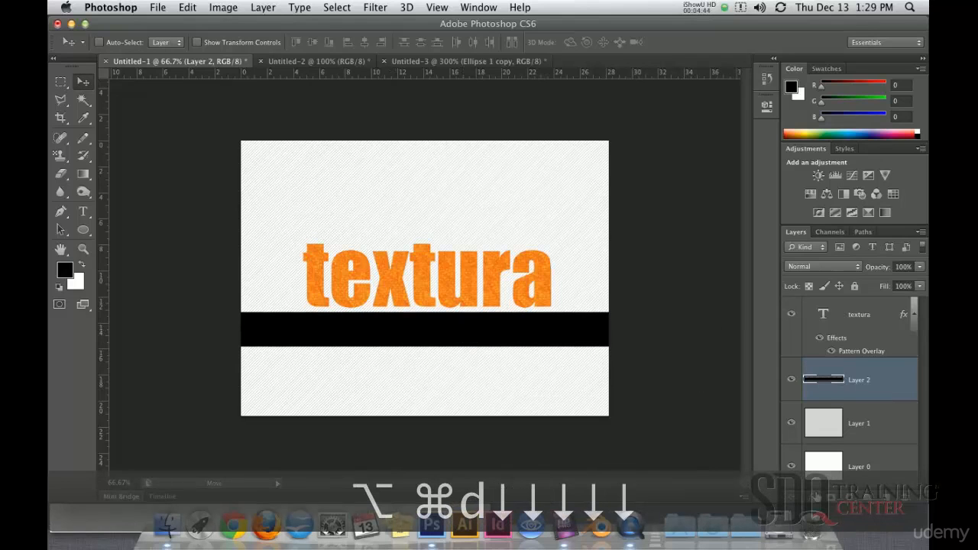
# Add a Pattern Overlay to the black bar using the custom metallic button pattern.
pyautogui.click(814, 496)
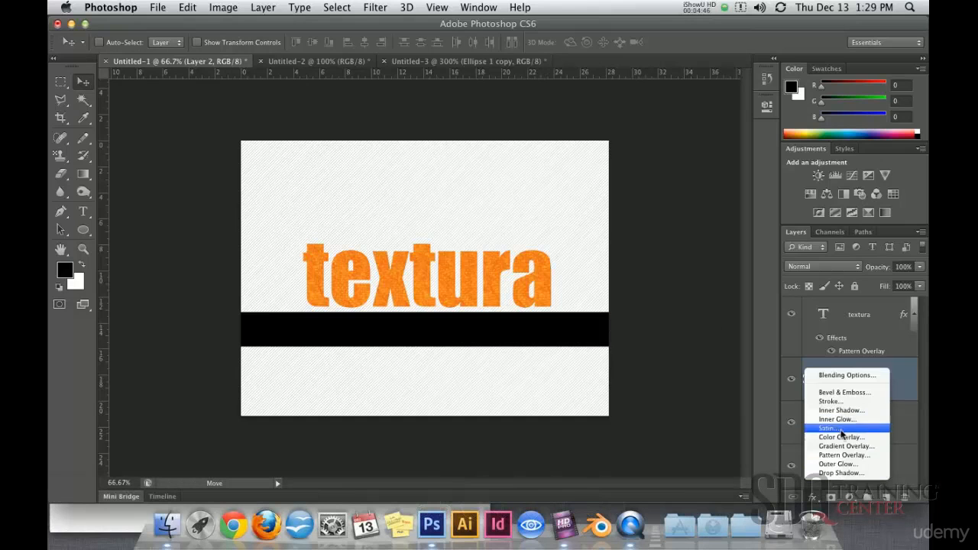
pyautogui.click(842, 456)
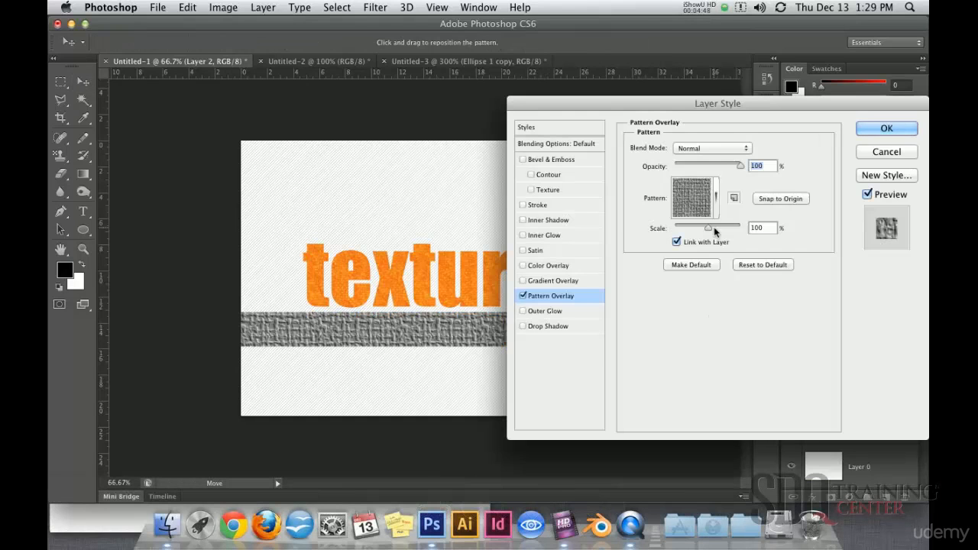
pyautogui.click(716, 198)
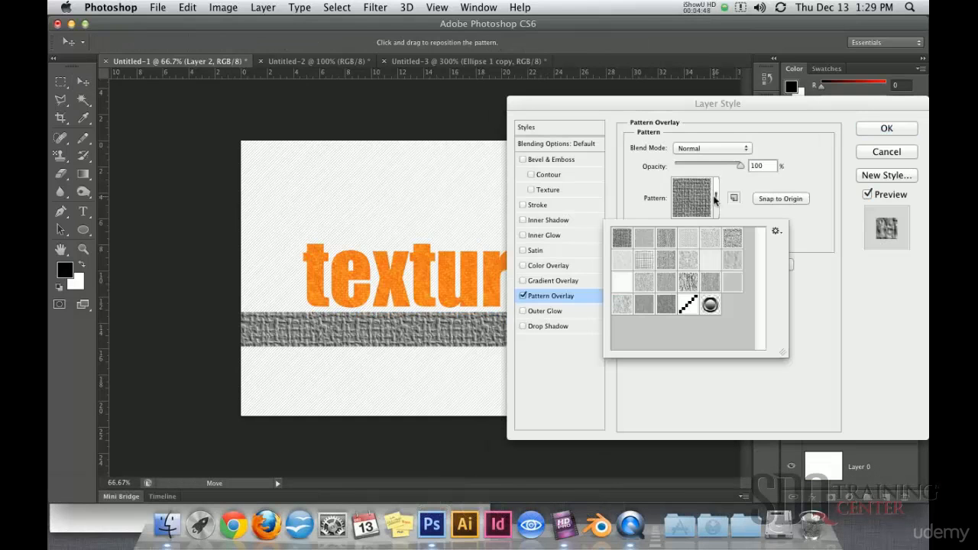
pyautogui.click(710, 305)
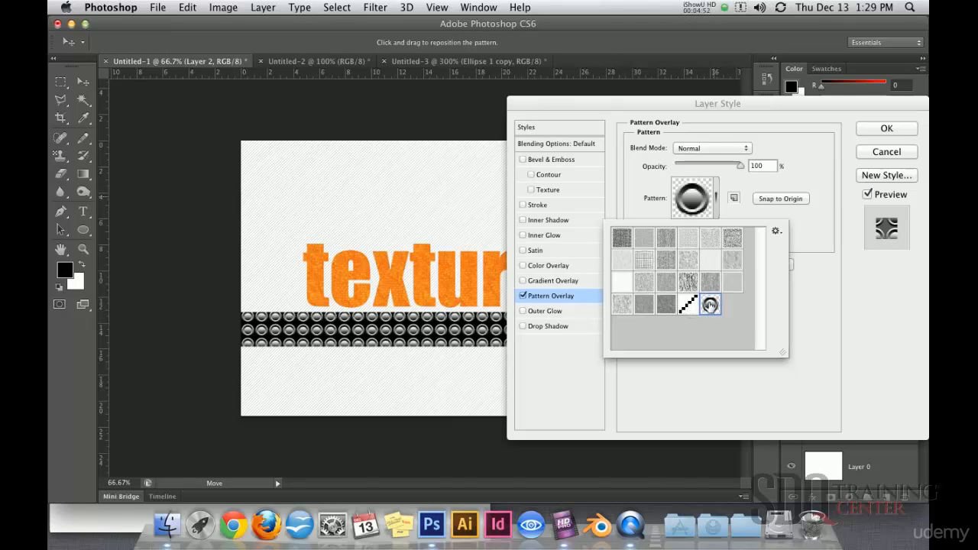
pyautogui.click(794, 159)
# Set the overlay's pattern scale to 99% and shift the pattern so a complete row of buttons starts at the bar's upper edge.
pyautogui.moveTo(632, 105); pyautogui.dragTo(695, 101)
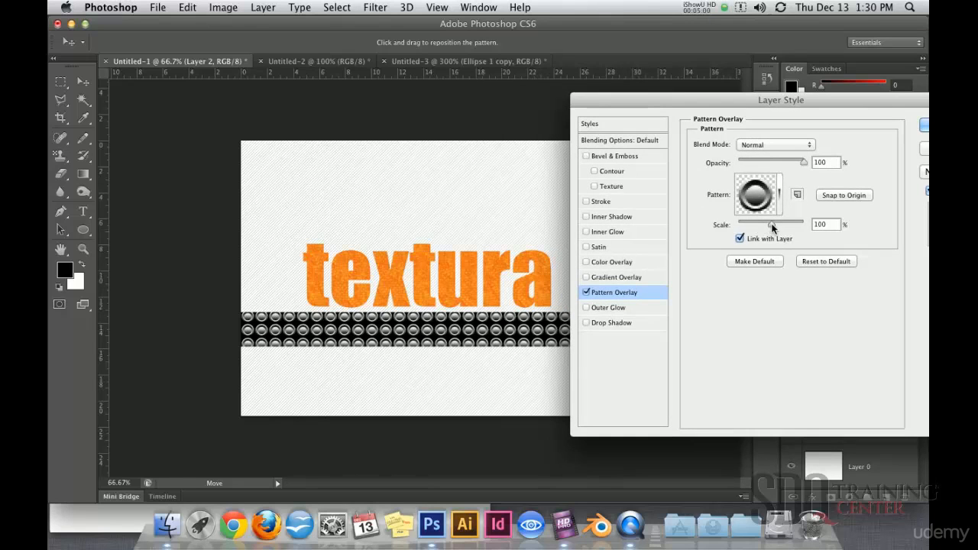
pyautogui.moveTo(772, 224)
pyautogui.mouseDown()
pyautogui.moveTo(746, 223)
pyautogui.moveTo(772, 225)
pyautogui.mouseUp()
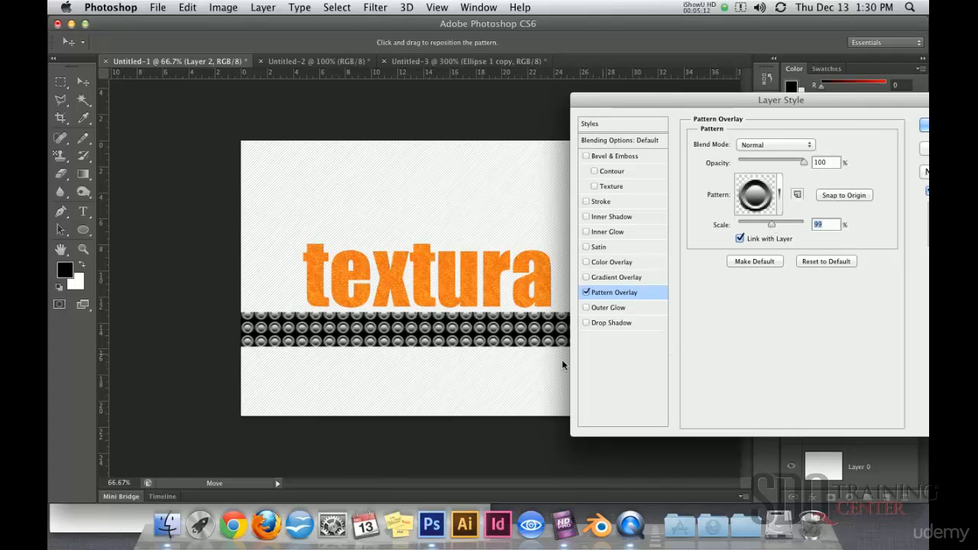
pyautogui.moveTo(435, 329); pyautogui.dragTo(429, 325)
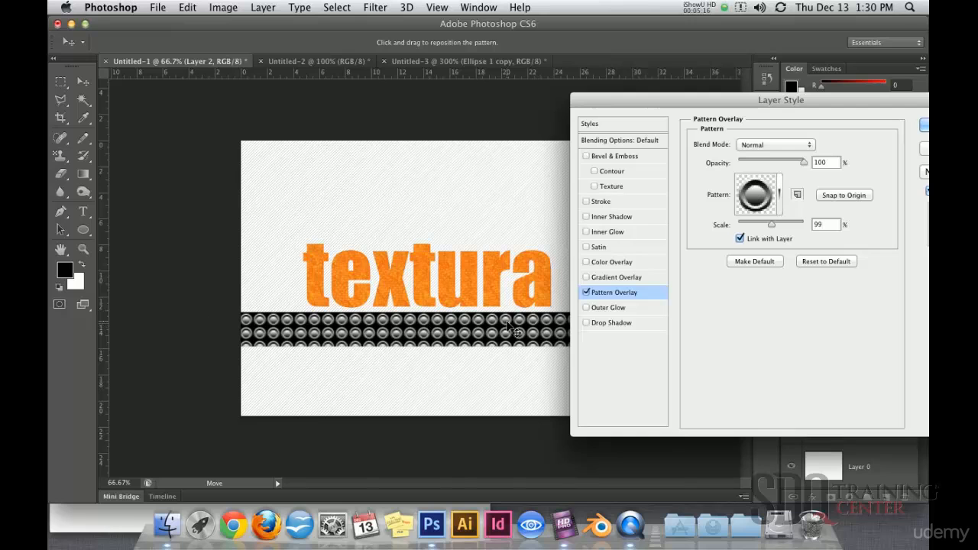
pyautogui.press('Return')
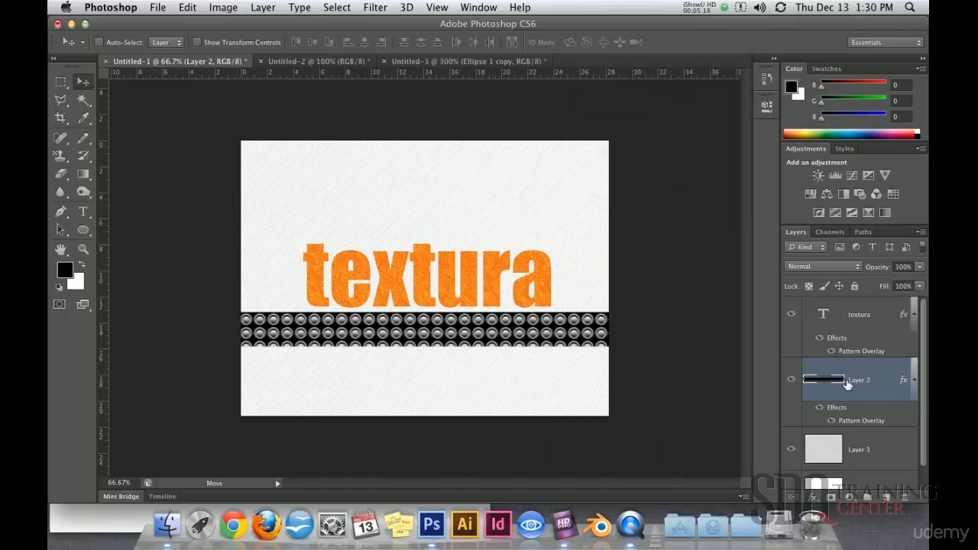
# Shrink the bar's height to about 46.67% from its lower edge and set its fill opacity to 0%.
pyautogui.press('super+t')
pyautogui.moveTo(428, 349); pyautogui.dragTo(434, 329)
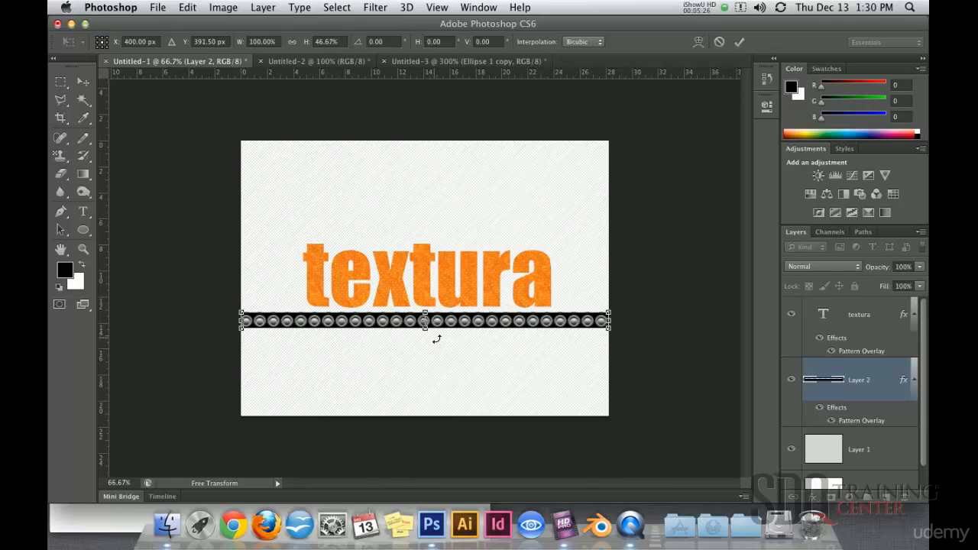
pyautogui.press('Return')
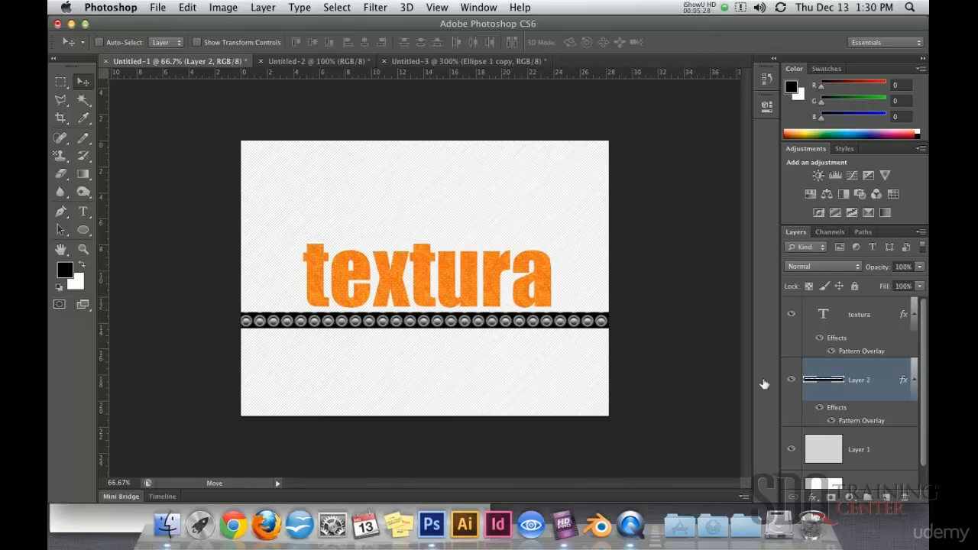
pyautogui.click(920, 286)
pyautogui.moveTo(917, 298); pyautogui.dragTo(813, 297)
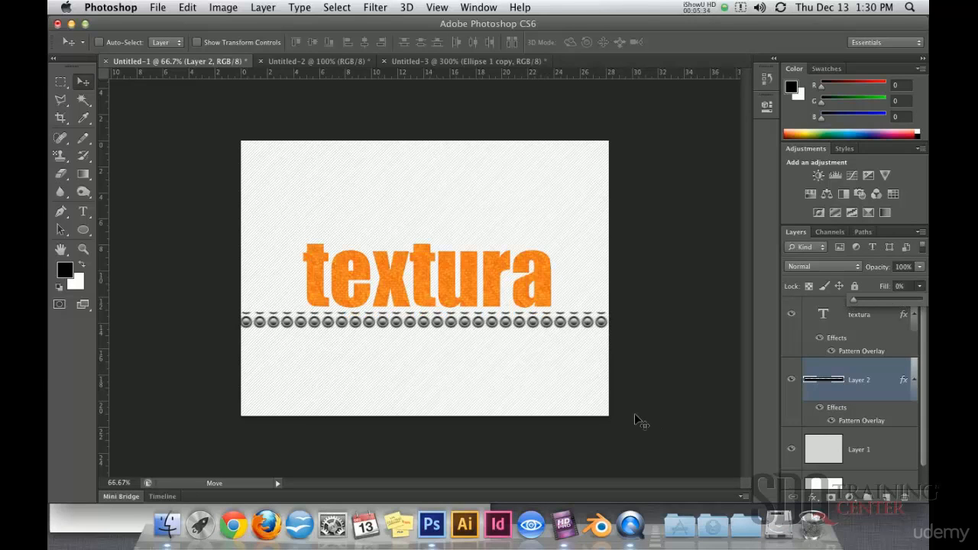
# Shift the button pattern upward within Layer 2's Pattern Overlay so one complete row fits against the strip's upper edge.
pyautogui.doubleClick(833, 382)
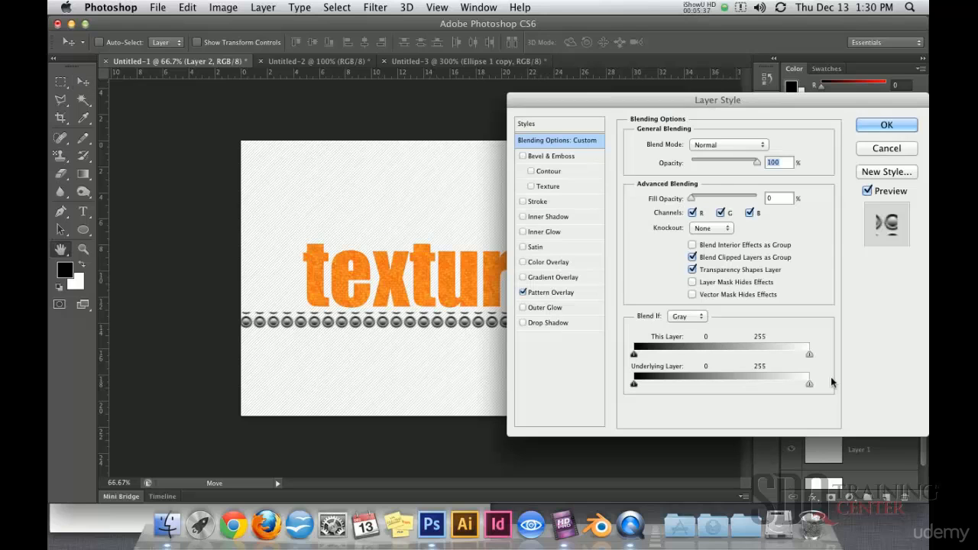
pyautogui.click(553, 293)
pyautogui.moveTo(401, 327); pyautogui.dragTo(404, 321)
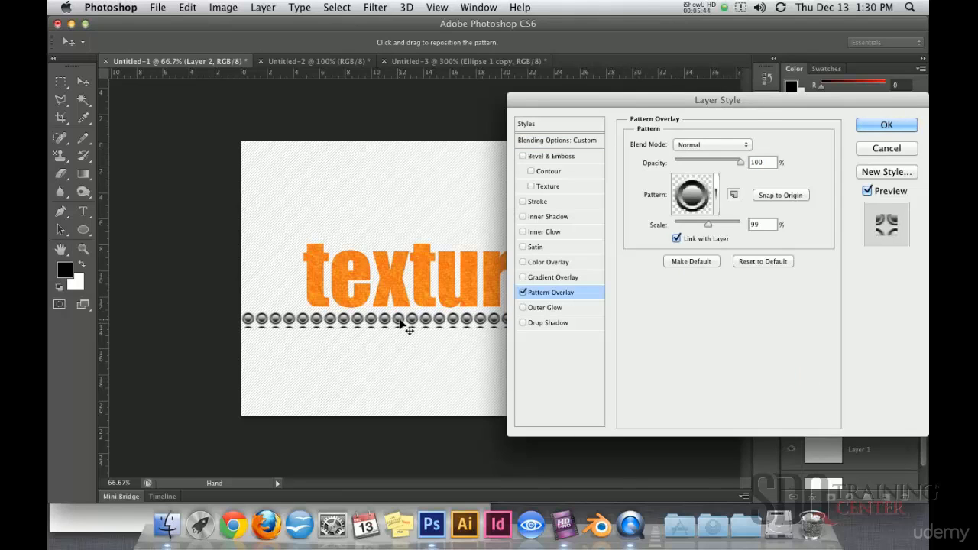
pyautogui.click(886, 125)
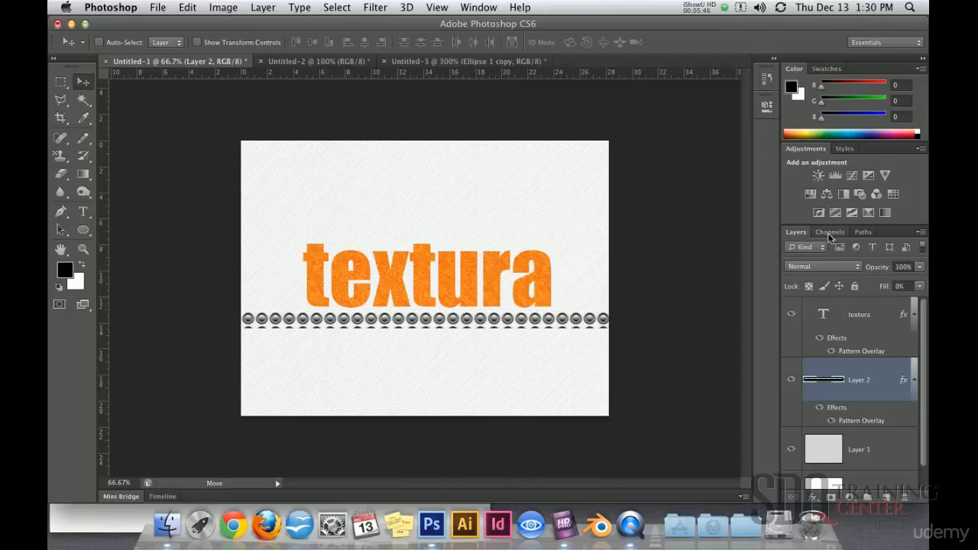
# Shrink the strip's height to about 83% from its lower edge to cut off the partial second row of buttons.
pyautogui.press('super+t')
pyautogui.moveTo(425, 328); pyautogui.dragTo(425, 325)
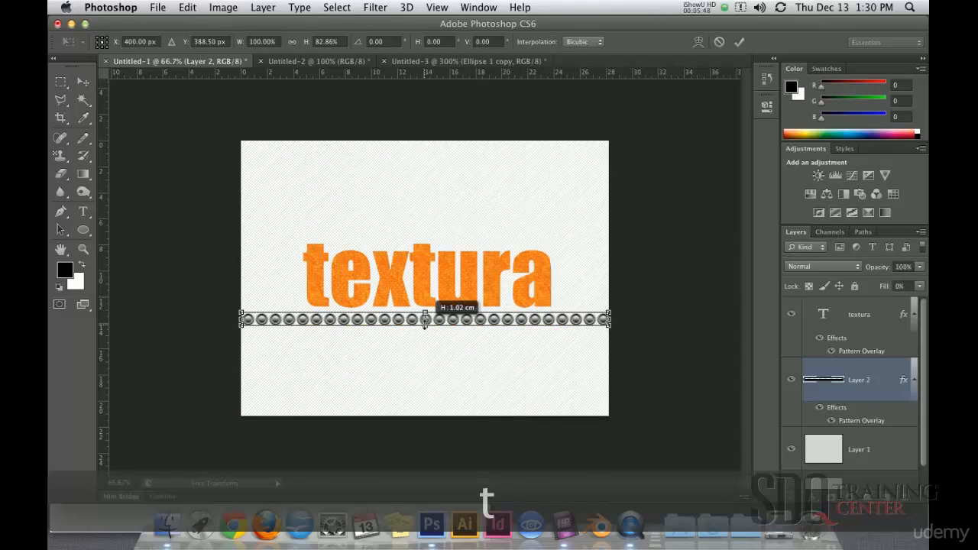
pyautogui.press('Return')
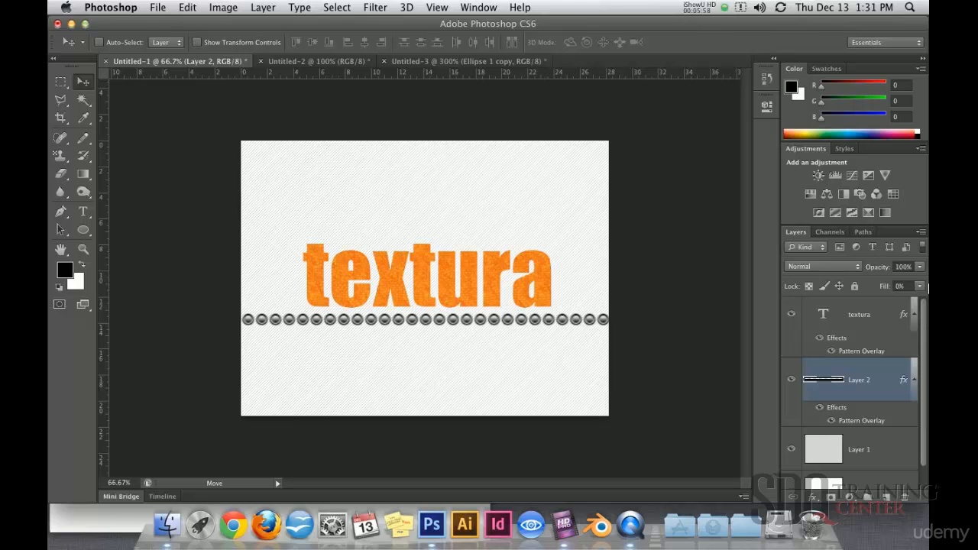
# Try out Layer 2's fill and opacity sliders and toggle its Pattern Overlay off and back on.
pyautogui.click(921, 287)
pyautogui.moveTo(854, 297); pyautogui.dragTo(822, 303)
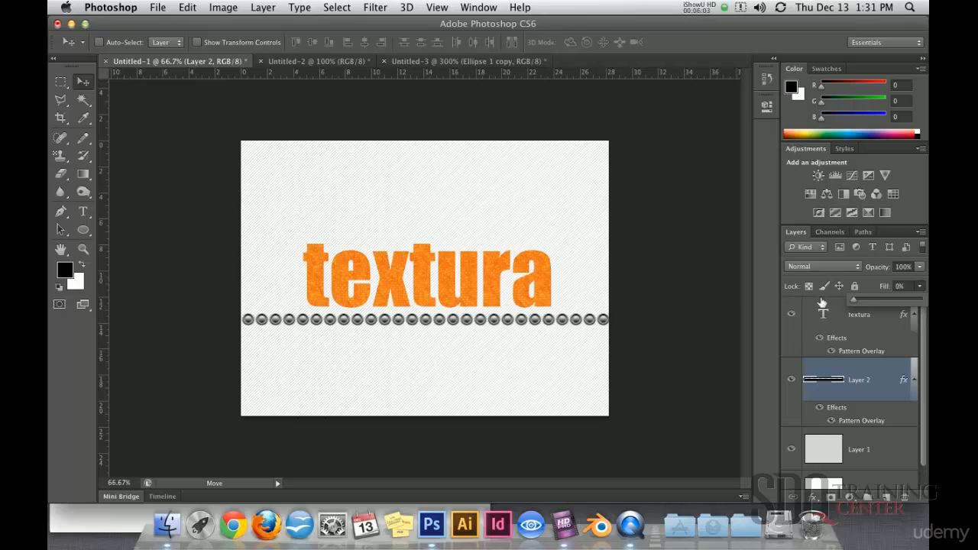
pyautogui.click(921, 267)
pyautogui.moveTo(922, 281)
pyautogui.mouseDown()
pyautogui.moveTo(878, 285)
pyautogui.moveTo(922, 280)
pyautogui.mouseUp()
pyautogui.click(919, 264)
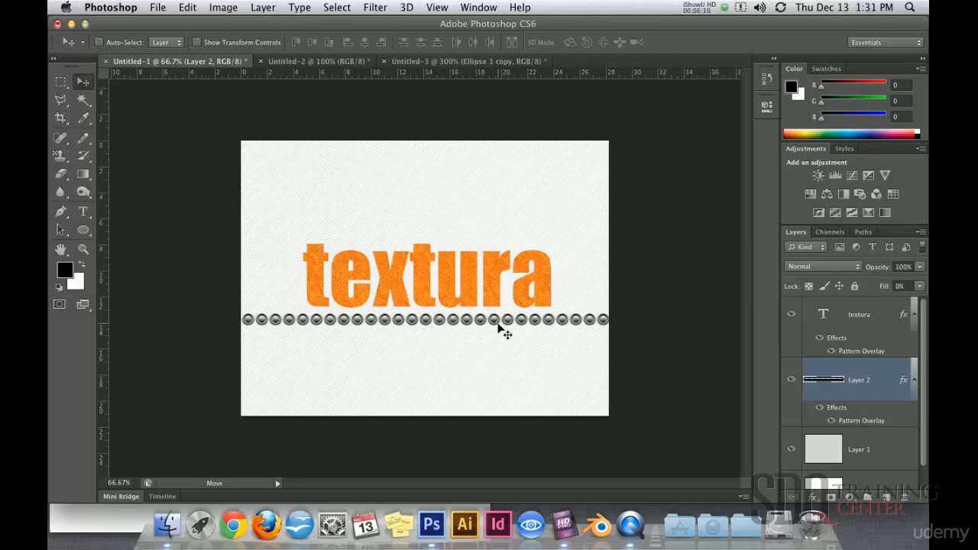
pyautogui.click(831, 421)
pyautogui.click(830, 421)
pyautogui.click(187, 8)
pyautogui.click(231, 378)
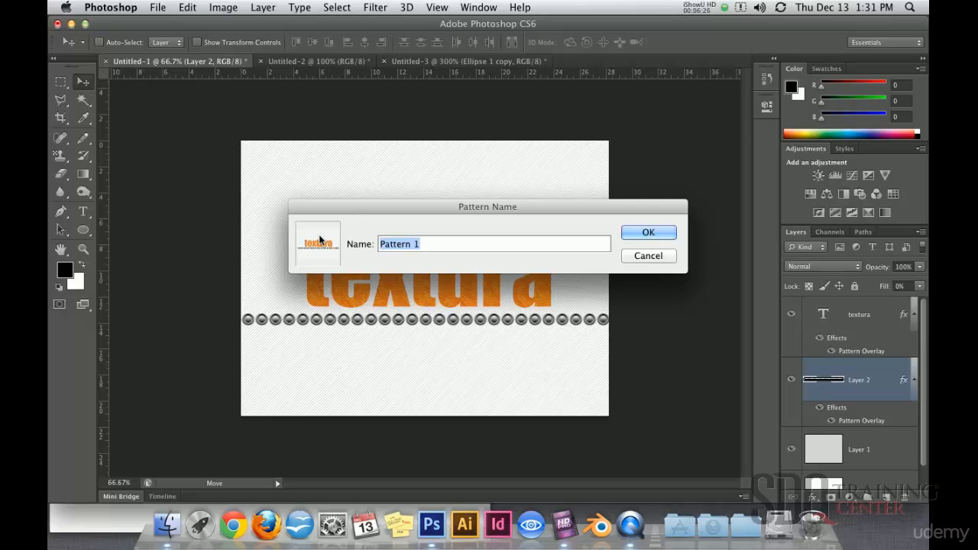
pyautogui.click(649, 257)
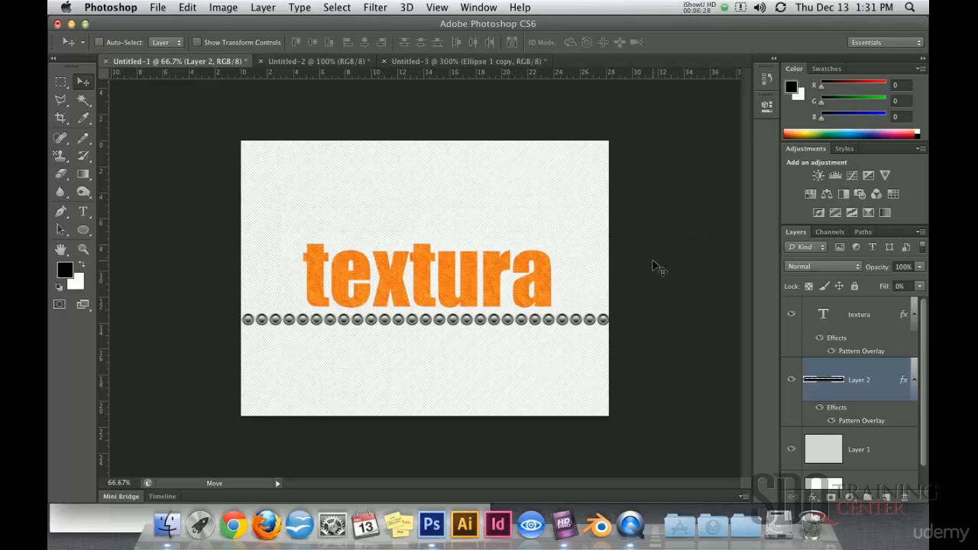